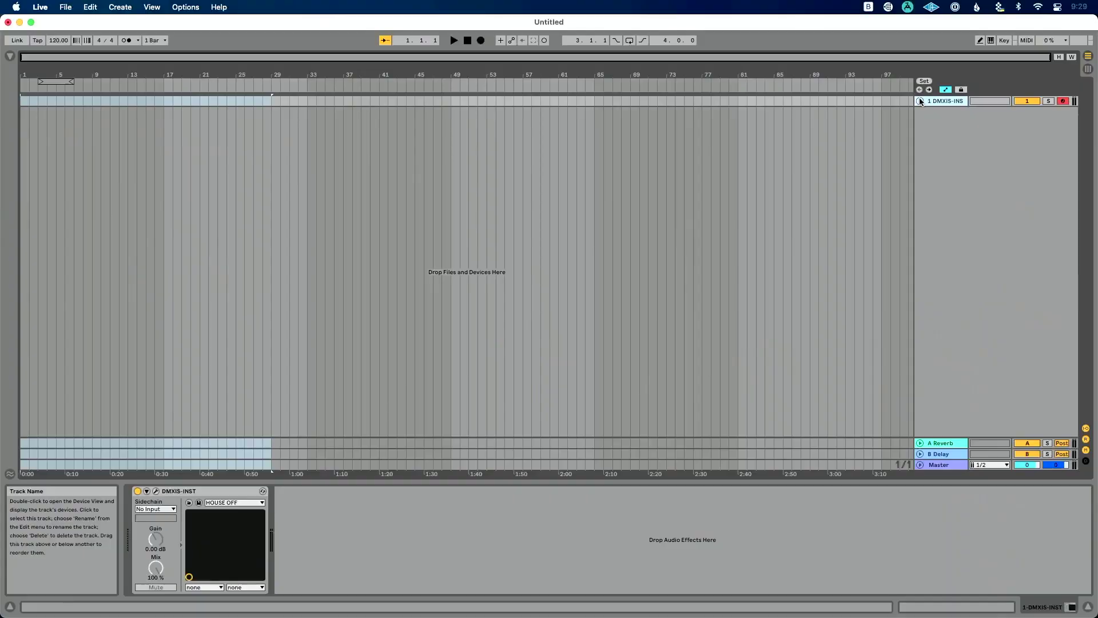
- Expose DMXIS channel 17 as a device parameter by raising its fader to 53 in Configure mode
click(147, 492)
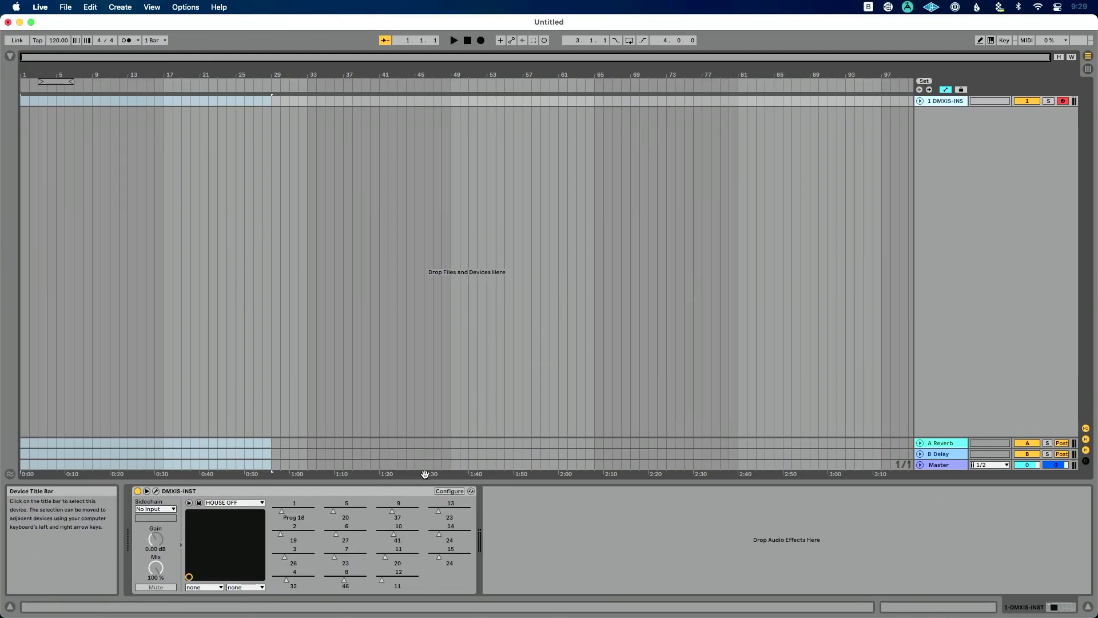
click(451, 491)
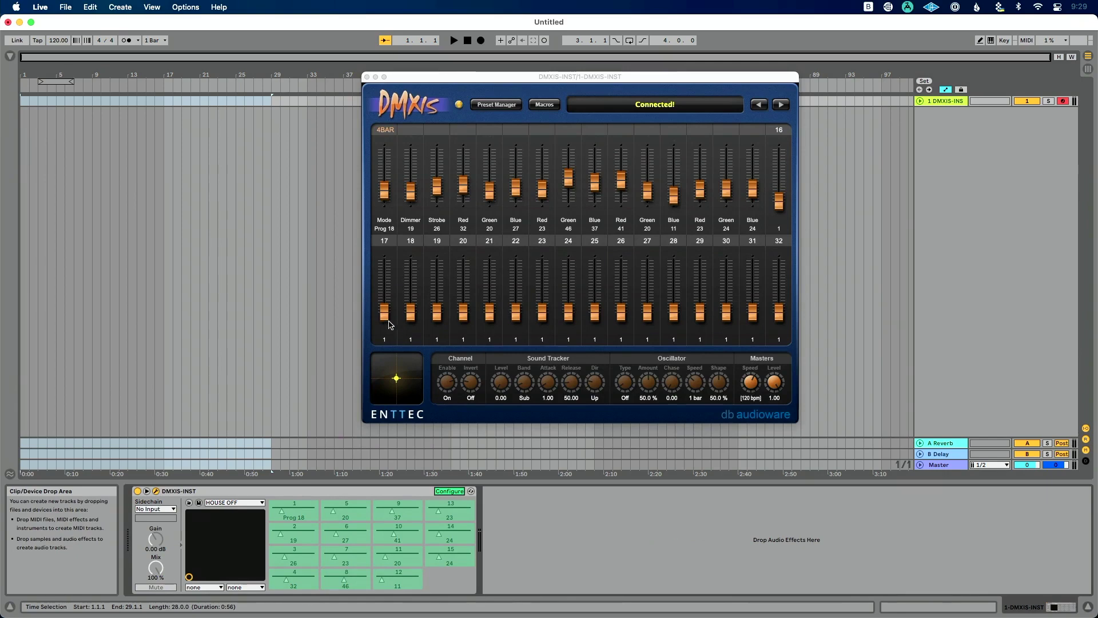
drag(384, 313, 385, 286)
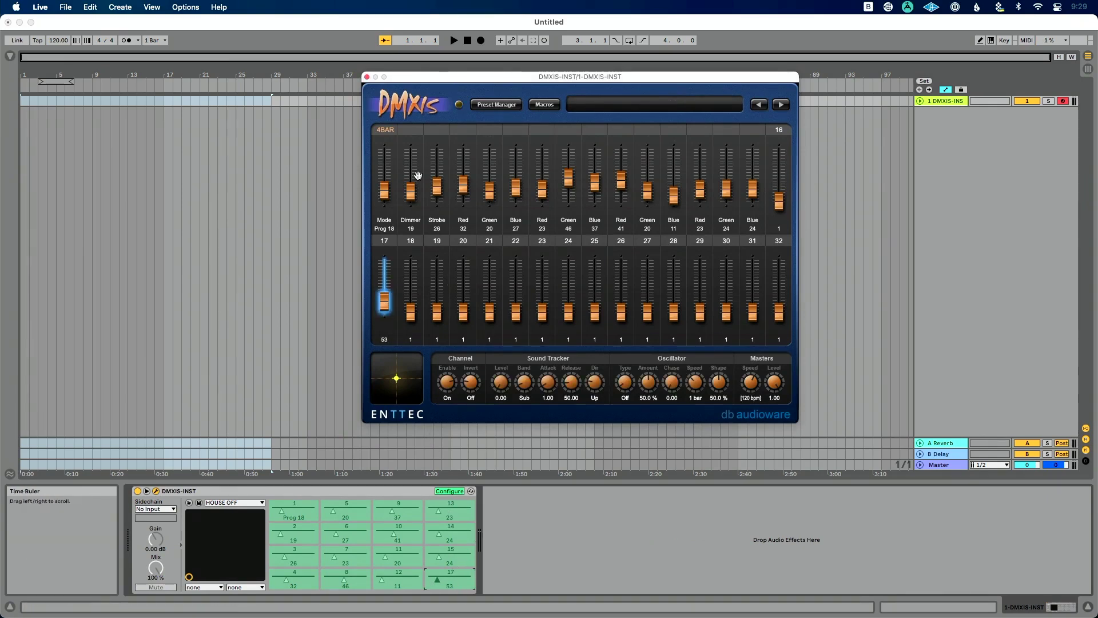
click(367, 76)
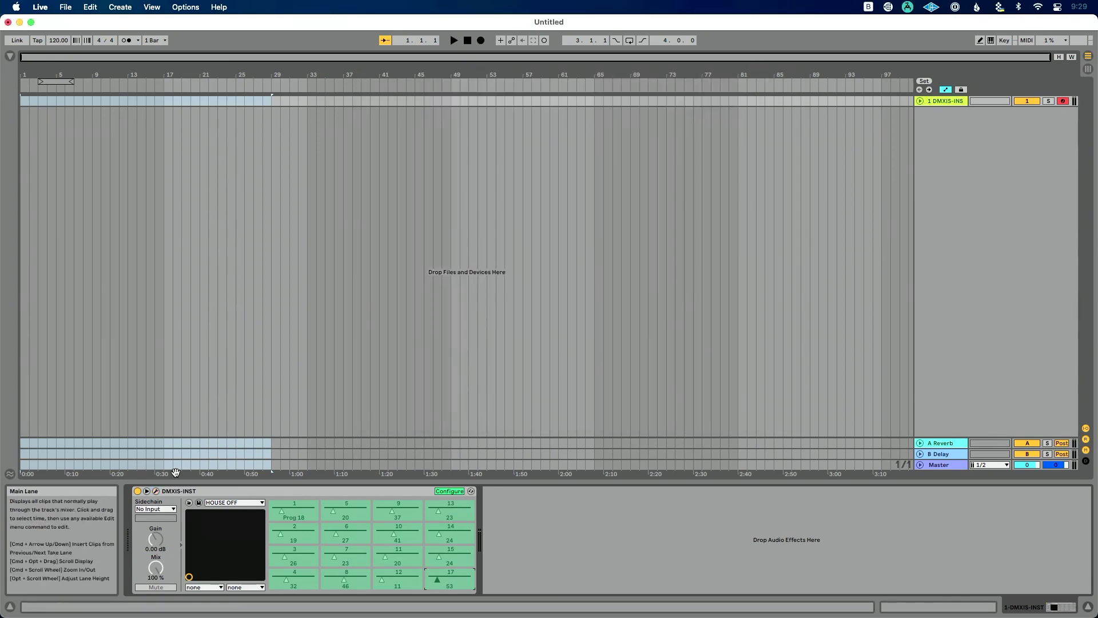
click(146, 492)
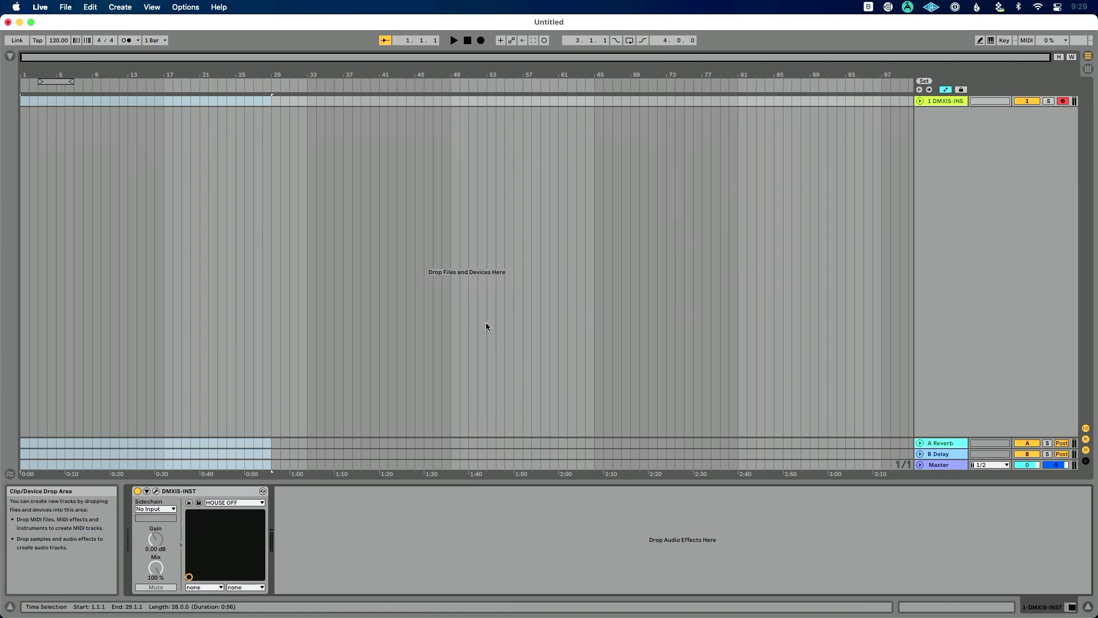
click(146, 492)
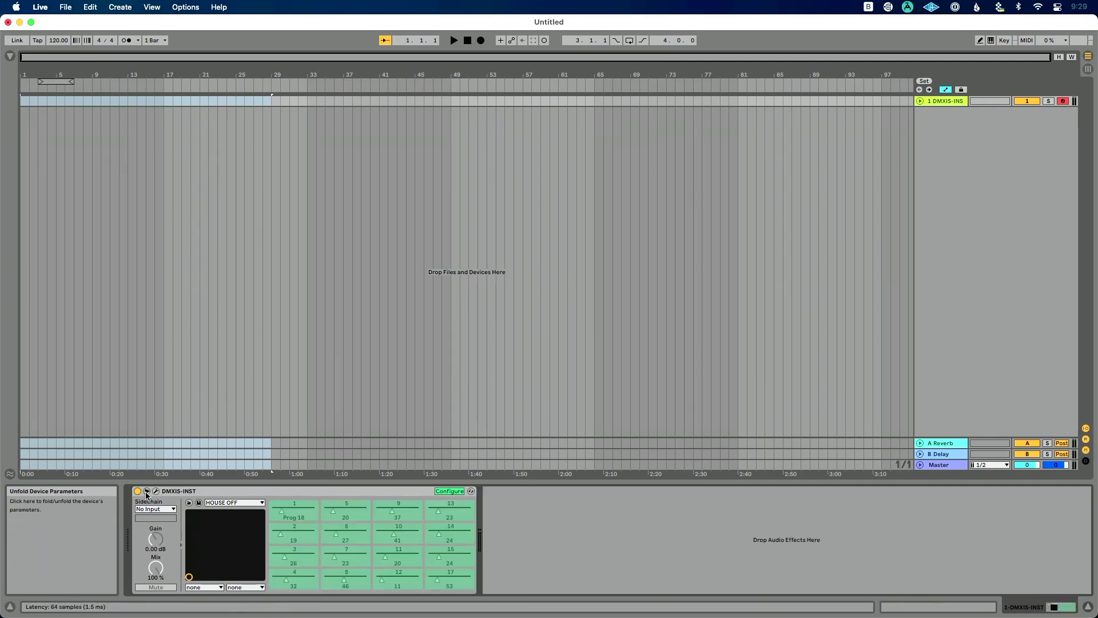
click(158, 501)
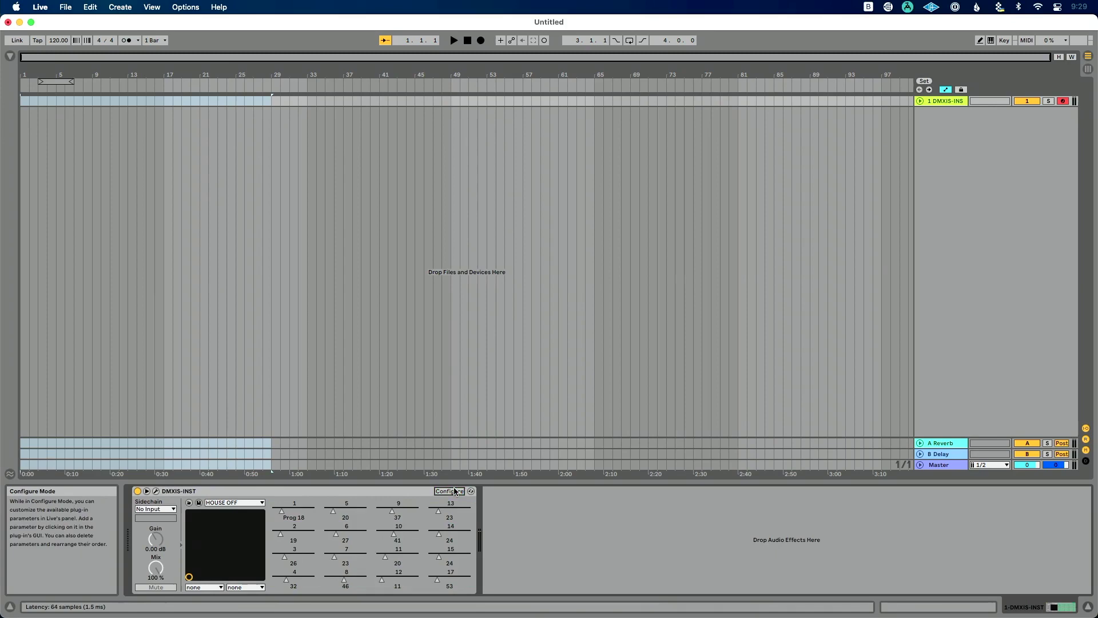
- Fold the DMXIS-INST device and expand track 1 to reveal its automation lanes
click(147, 491)
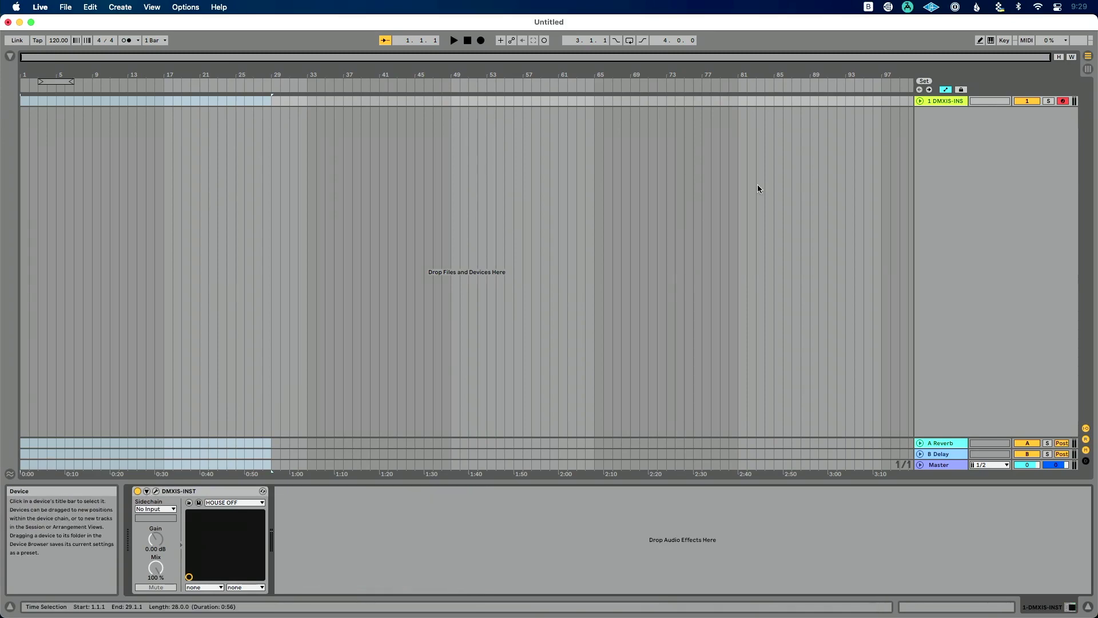
click(920, 101)
click(945, 90)
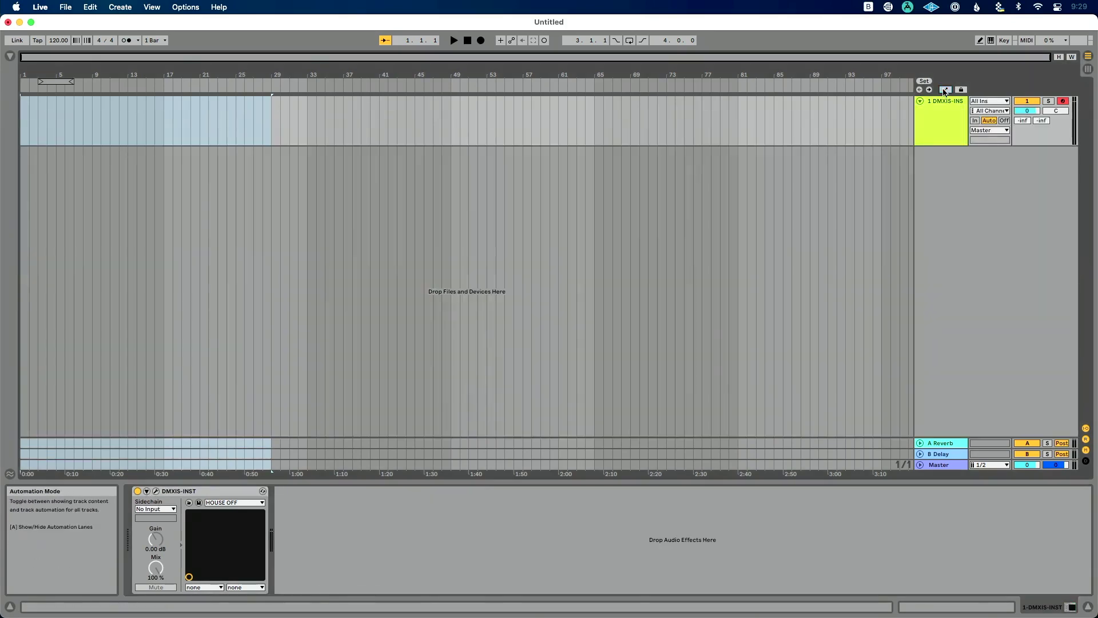
click(945, 90)
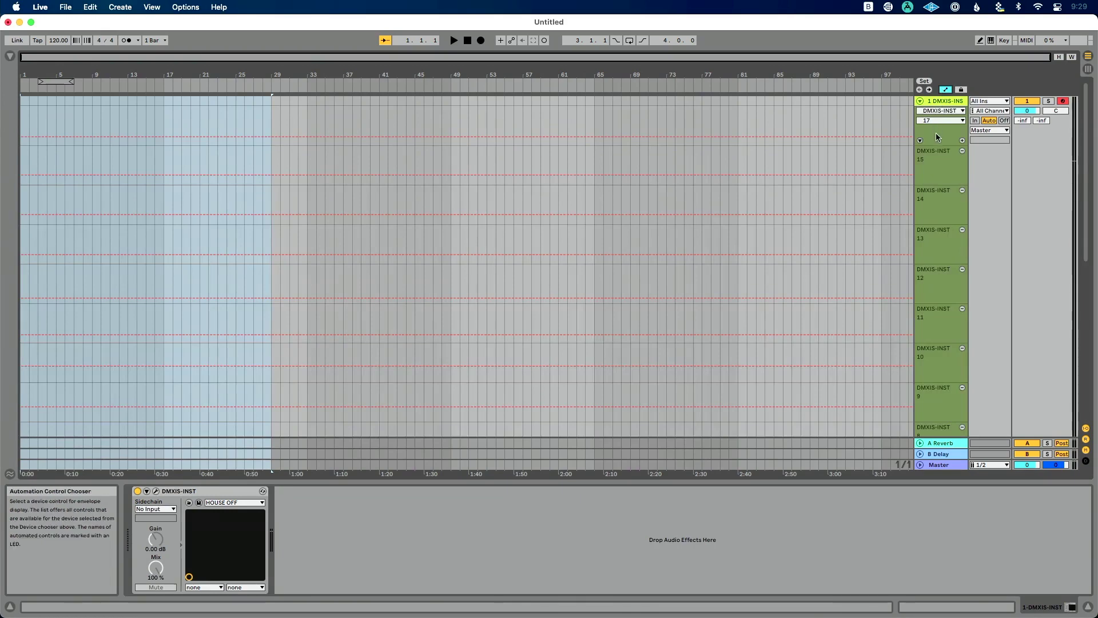
scroll(942, 158, down, 5)
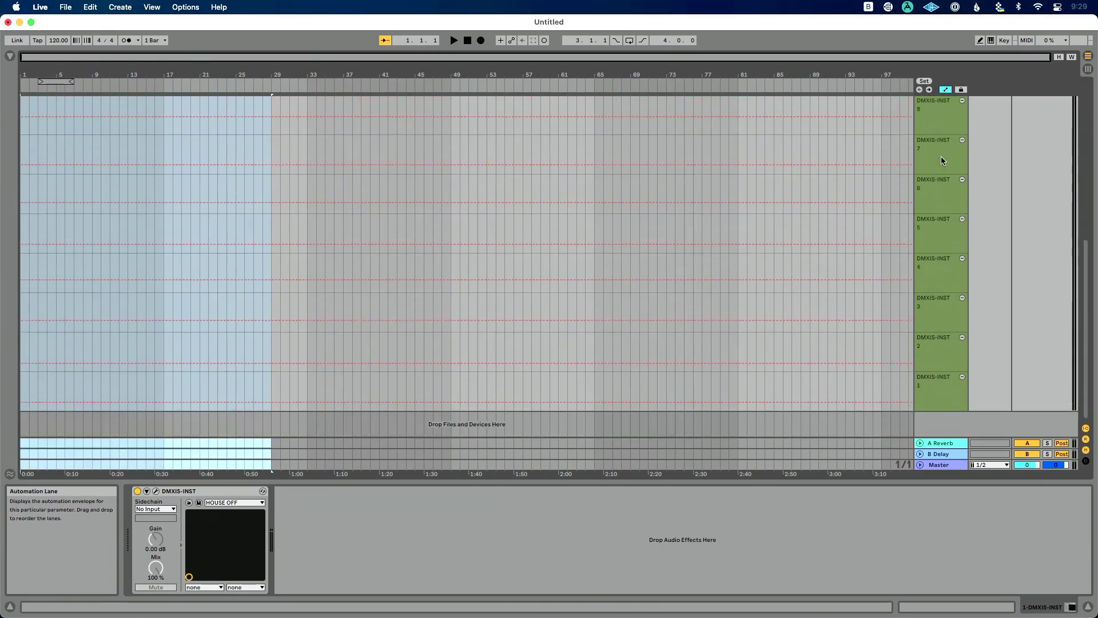
scroll(942, 156, up, 5)
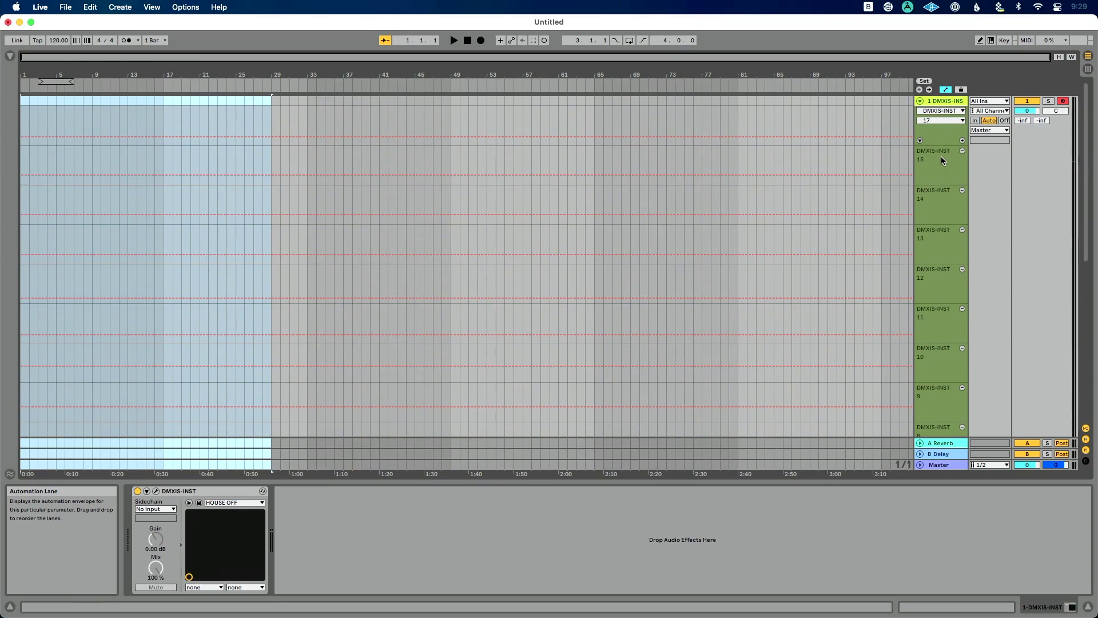
- Give DMXIS-INST parameter 17 its own automation lane on track 1
click(941, 122)
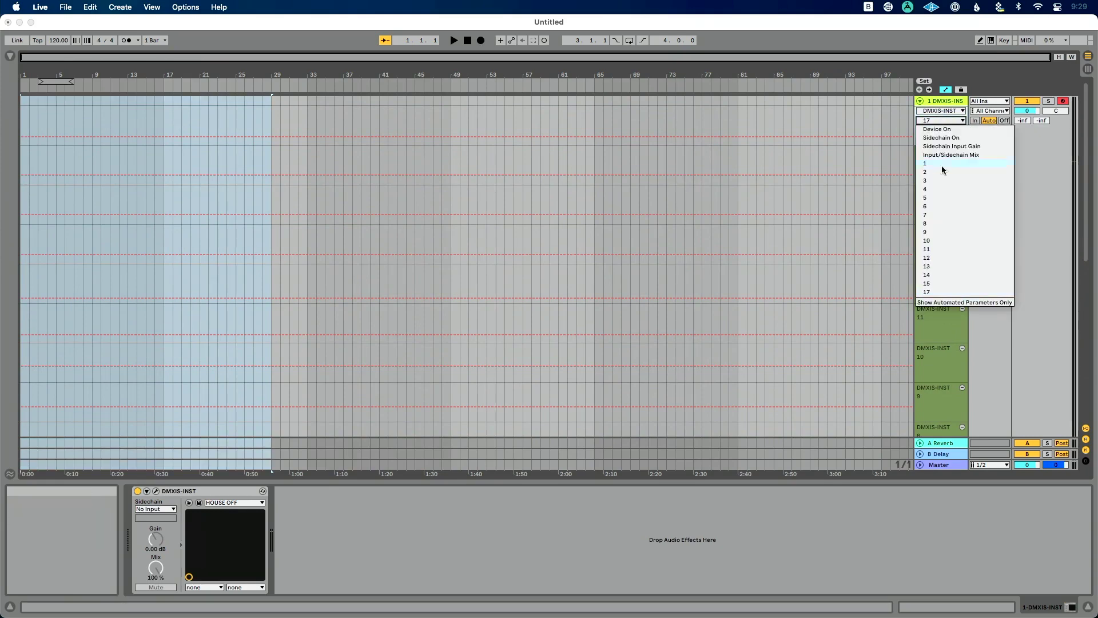
click(953, 293)
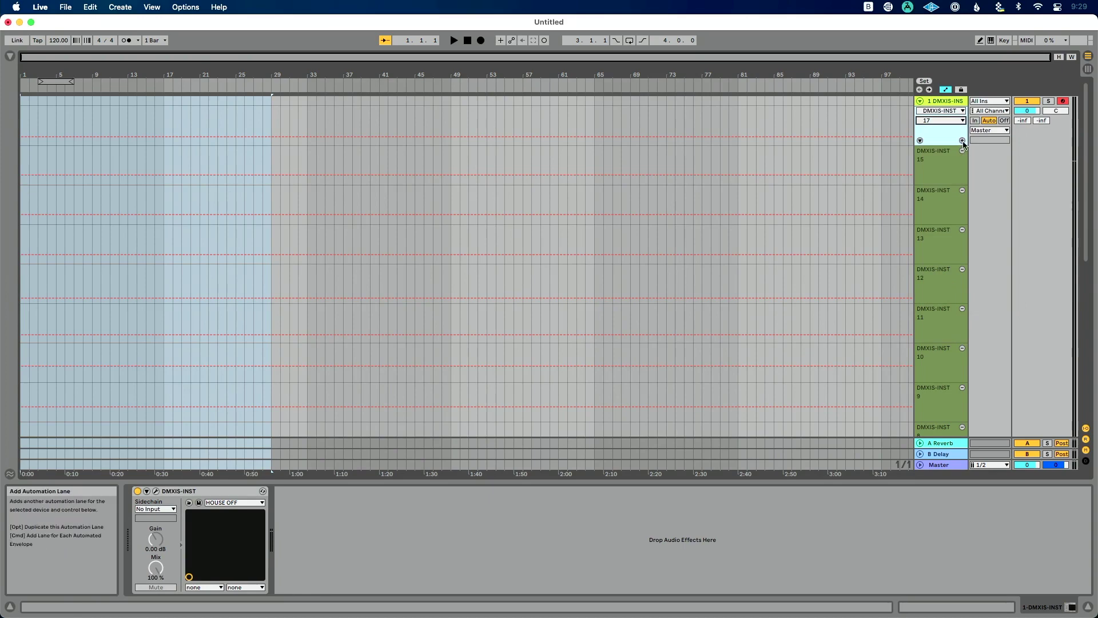
click(963, 143)
click(919, 140)
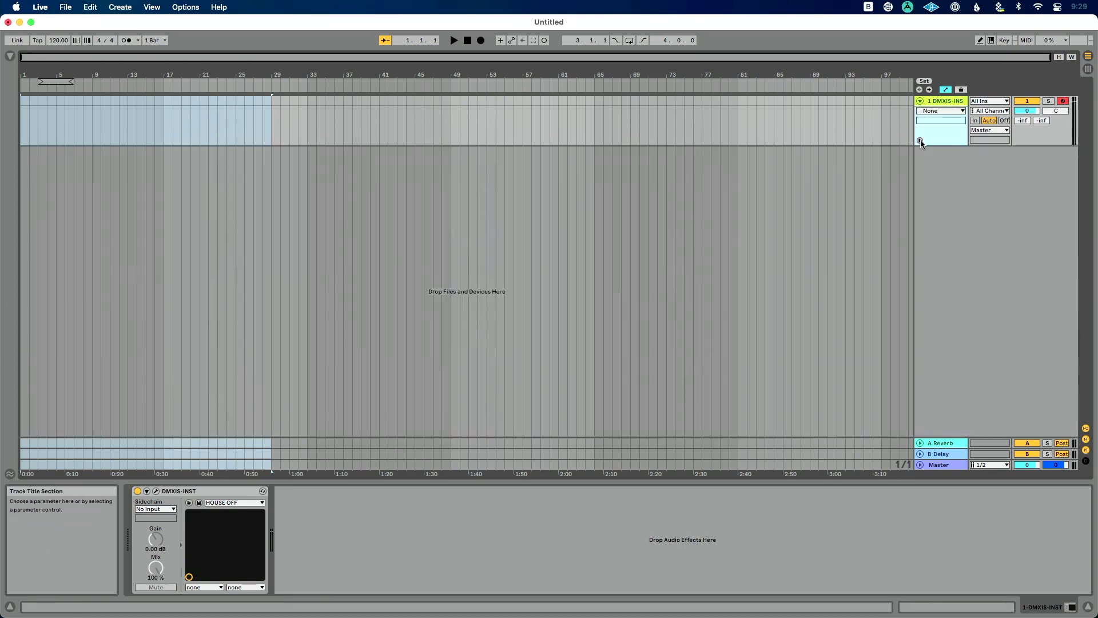
- Turn the metronome on during a brief playback
key(space)
click(125, 41)
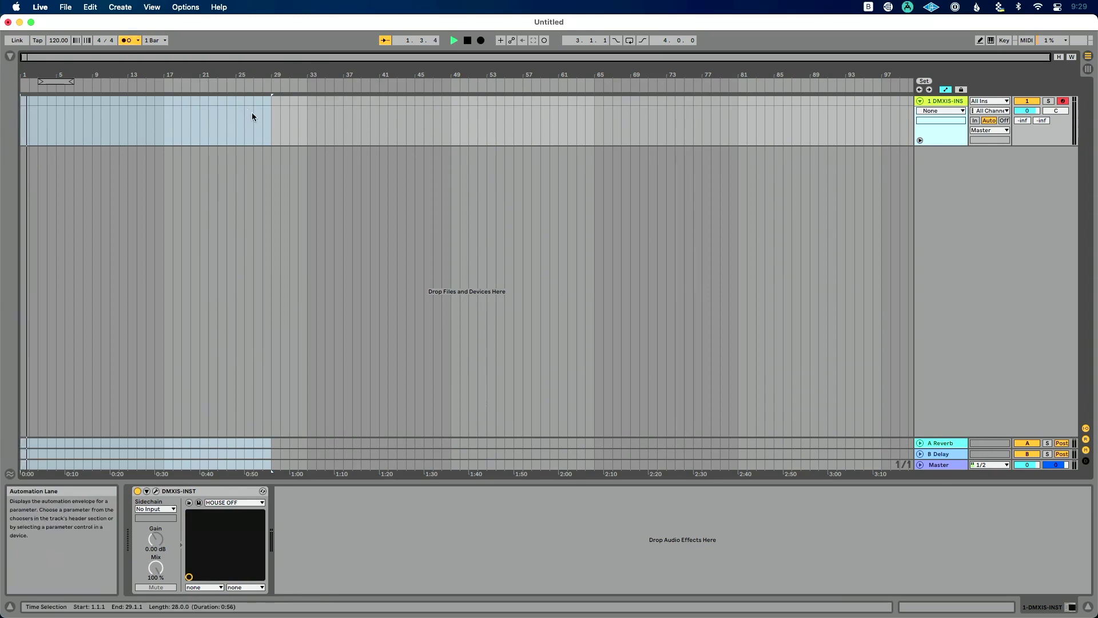
key(space)
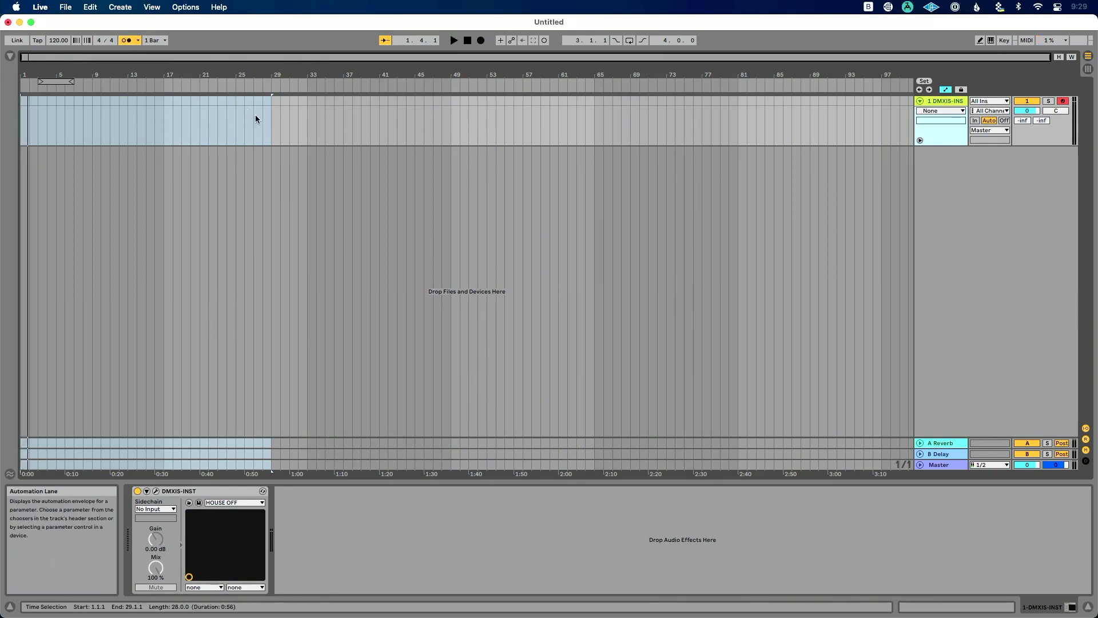
- Reopen the automation lanes and place an insert mark at bar 30 in DMXIS-INST lane 1
click(920, 140)
scroll(927, 256, down, 8)
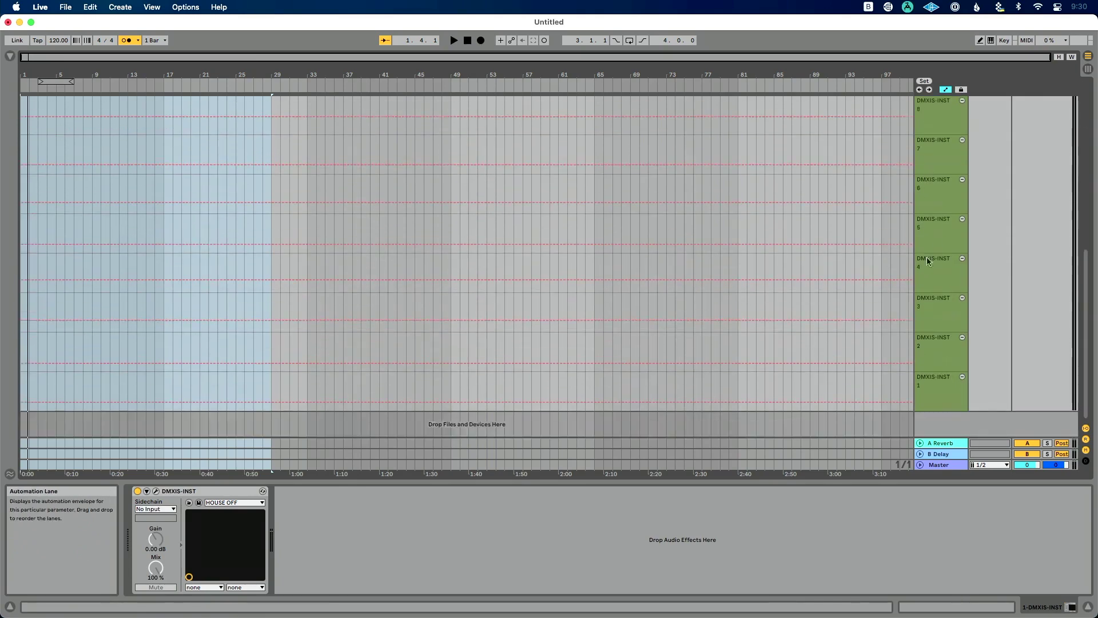
click(932, 388)
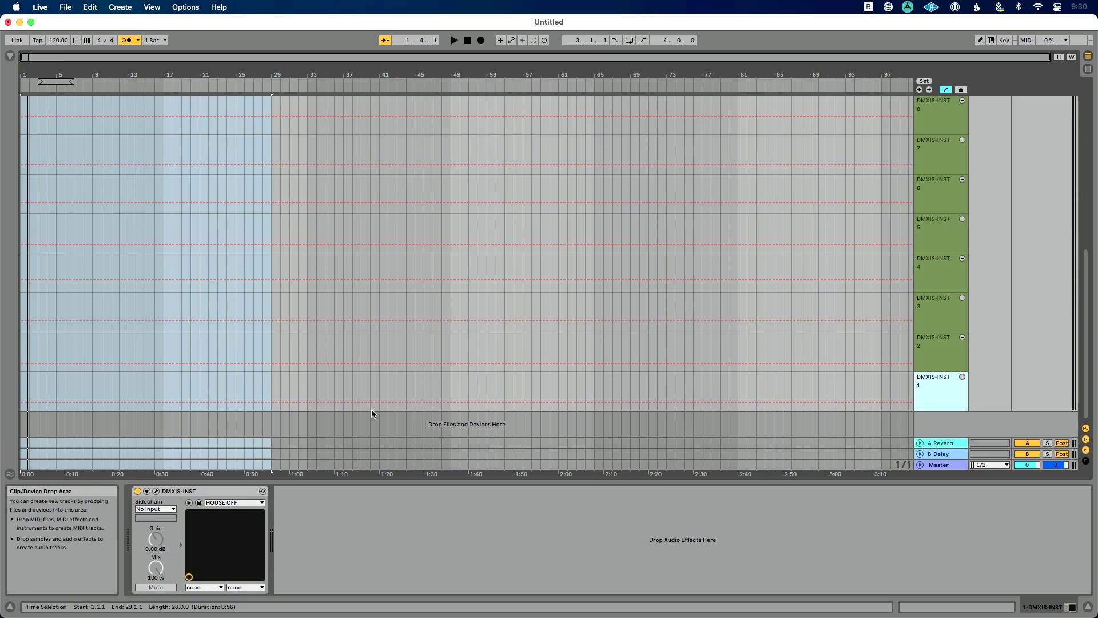
click(282, 393)
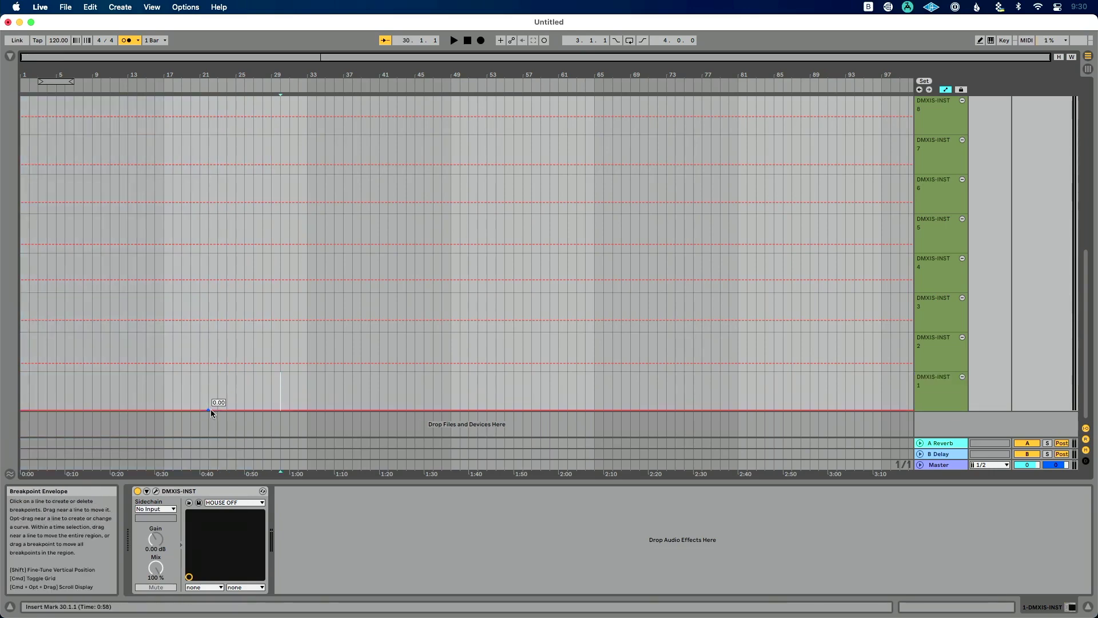
- Drop the envelopes of DMXIS-INST parameters 2–5 to 0.00, then select bars 16–33 on lane 5
drag(207, 363, 207, 370)
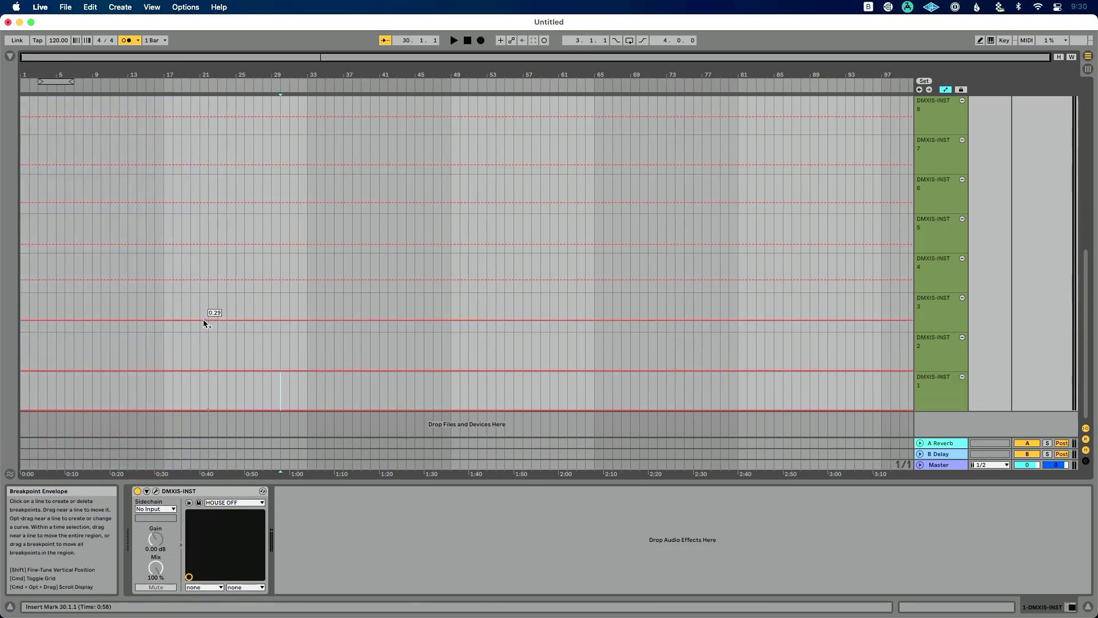
drag(204, 321, 204, 331)
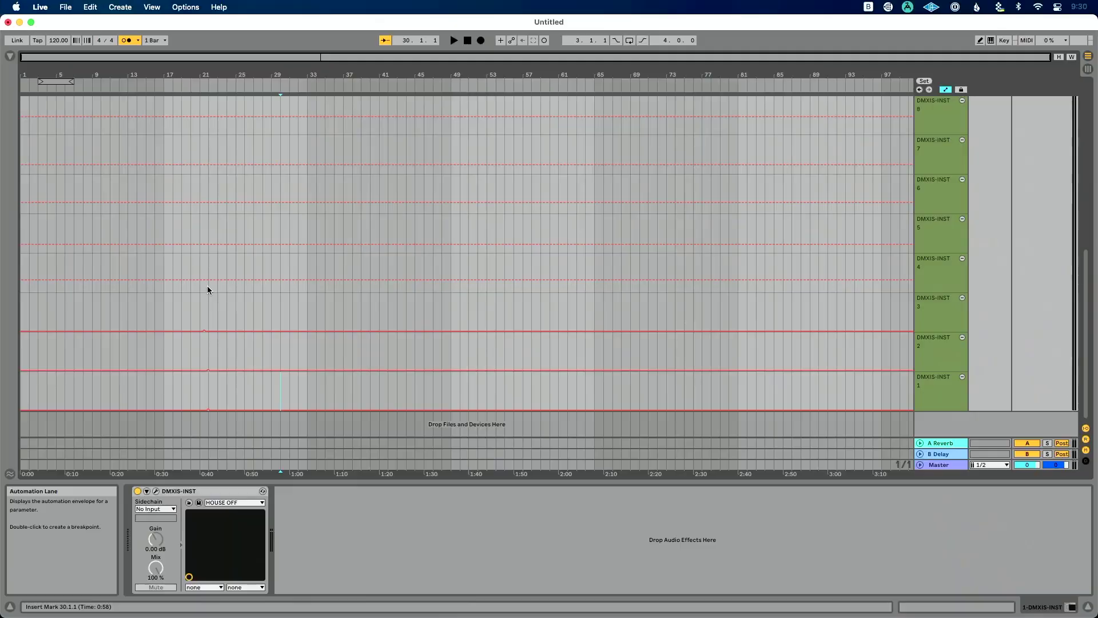
mouse_move(208, 284)
drag(208, 284, 210, 292)
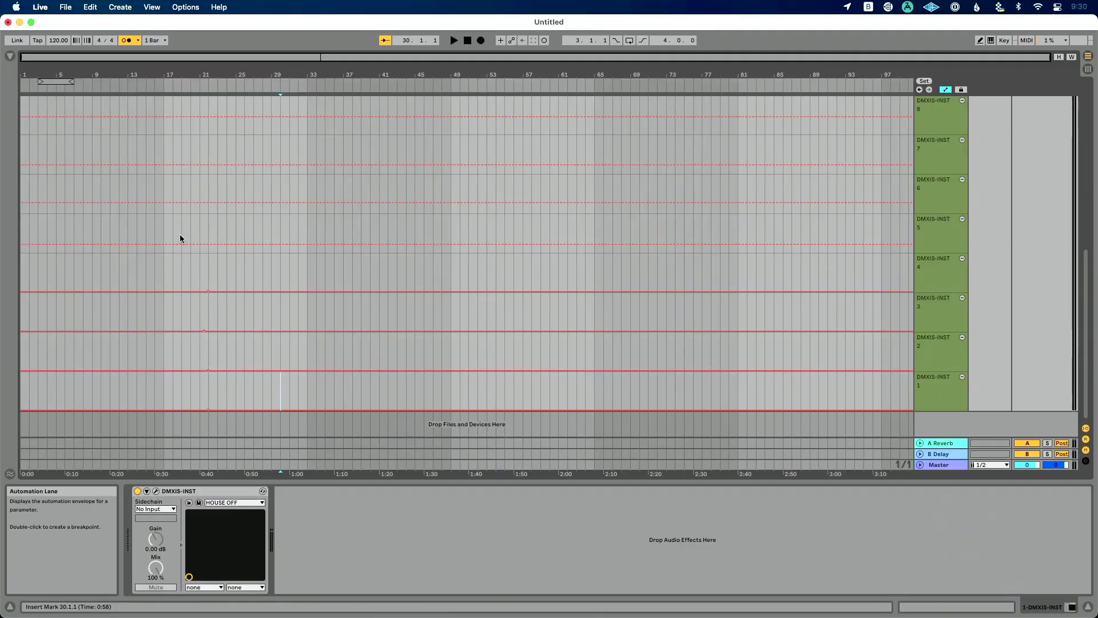
drag(173, 245, 173, 252)
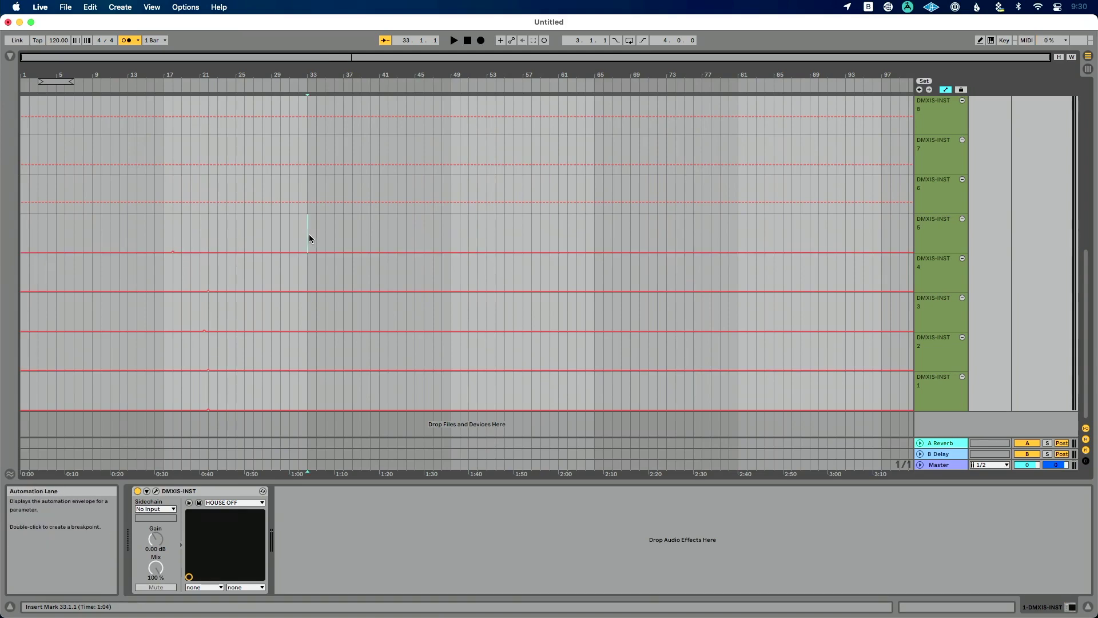
drag(308, 237, 159, 239)
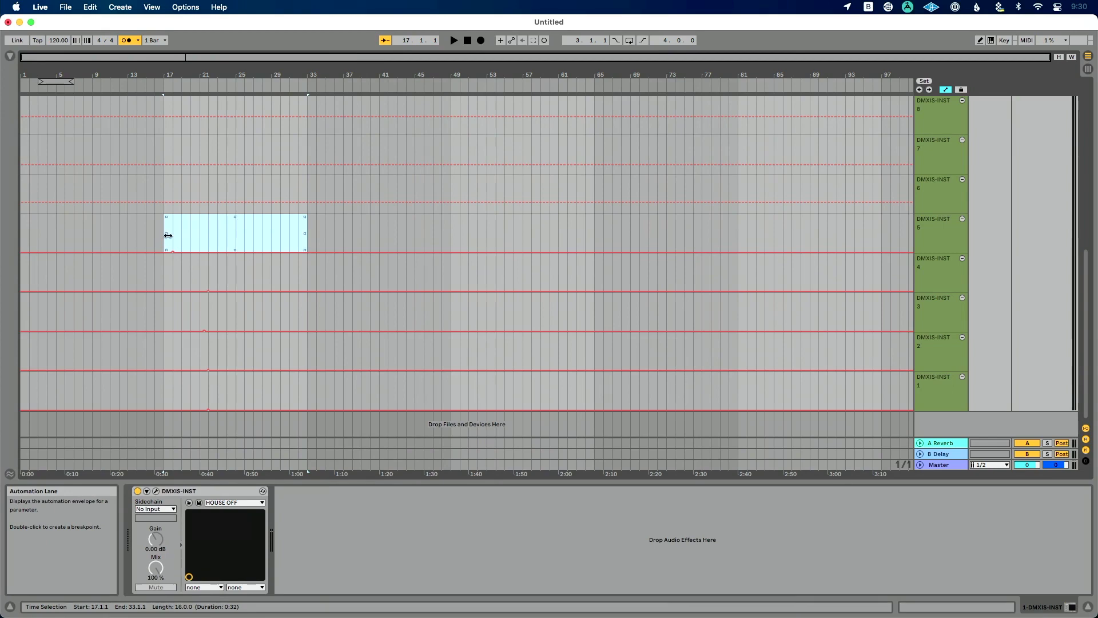
- Insert a rising ramp on lane 5 across bars 17–33 and delete the bar 33 drop so the level holds
right_click(212, 231)
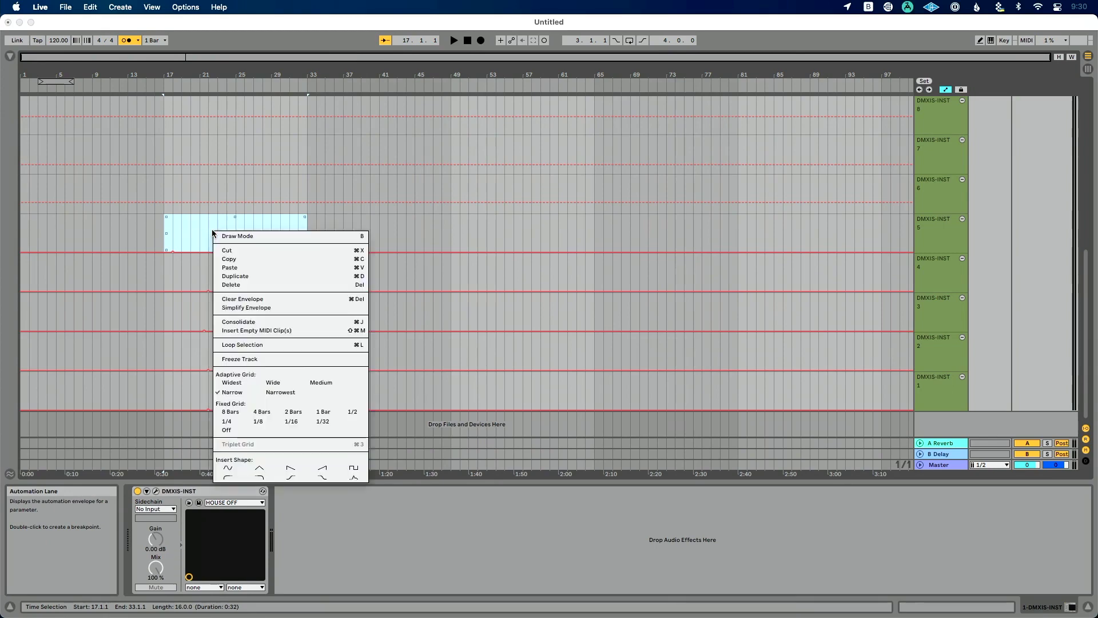
click(322, 468)
mouse_move(307, 252)
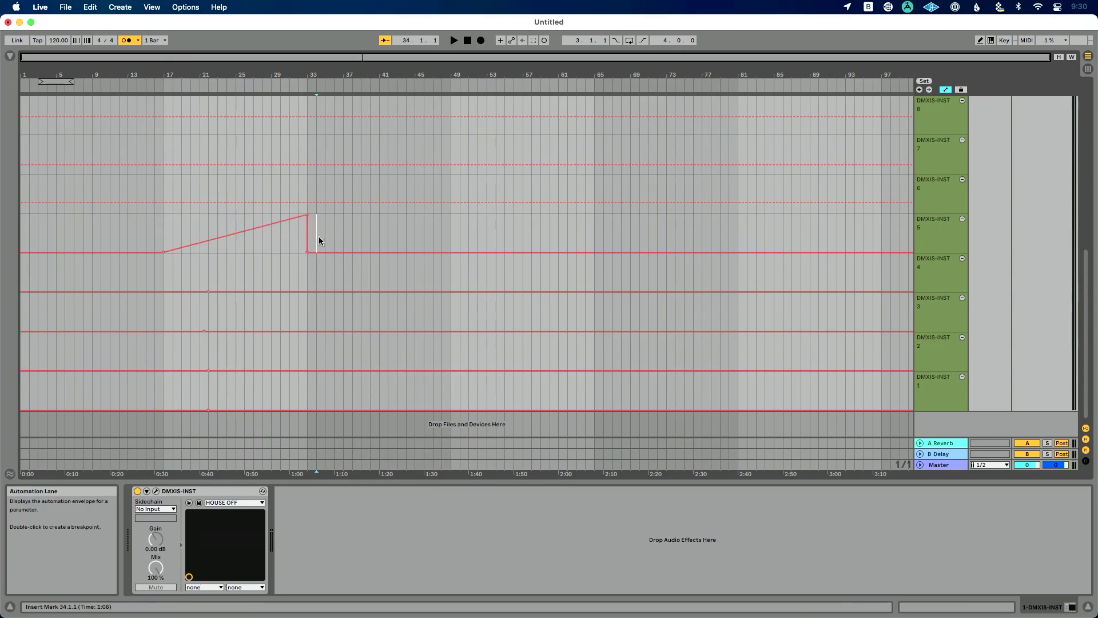
click(308, 251)
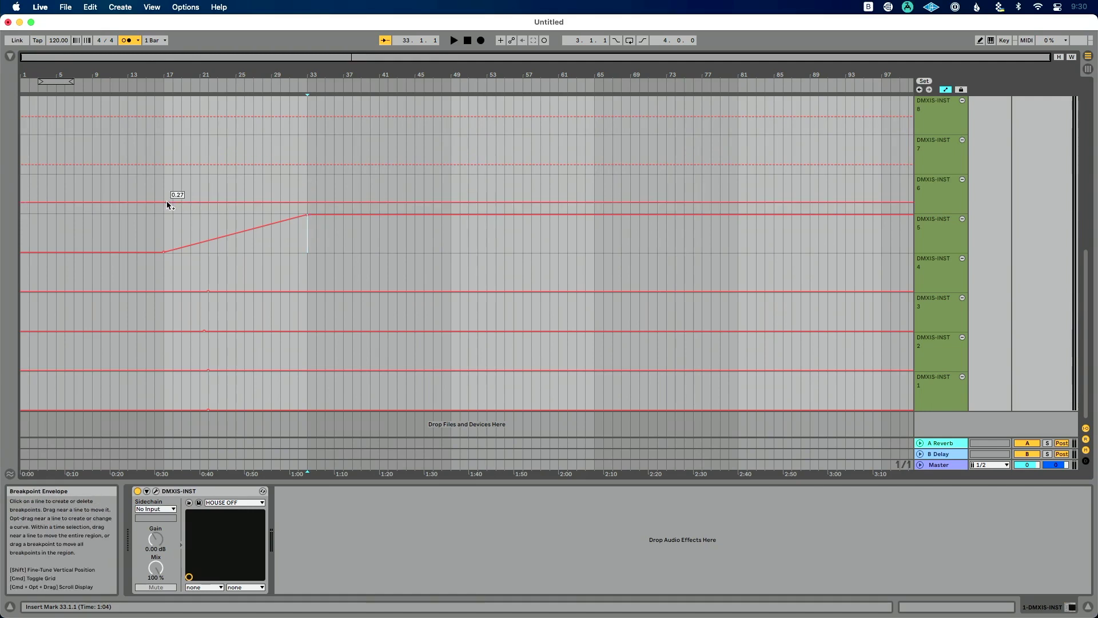
key(b)
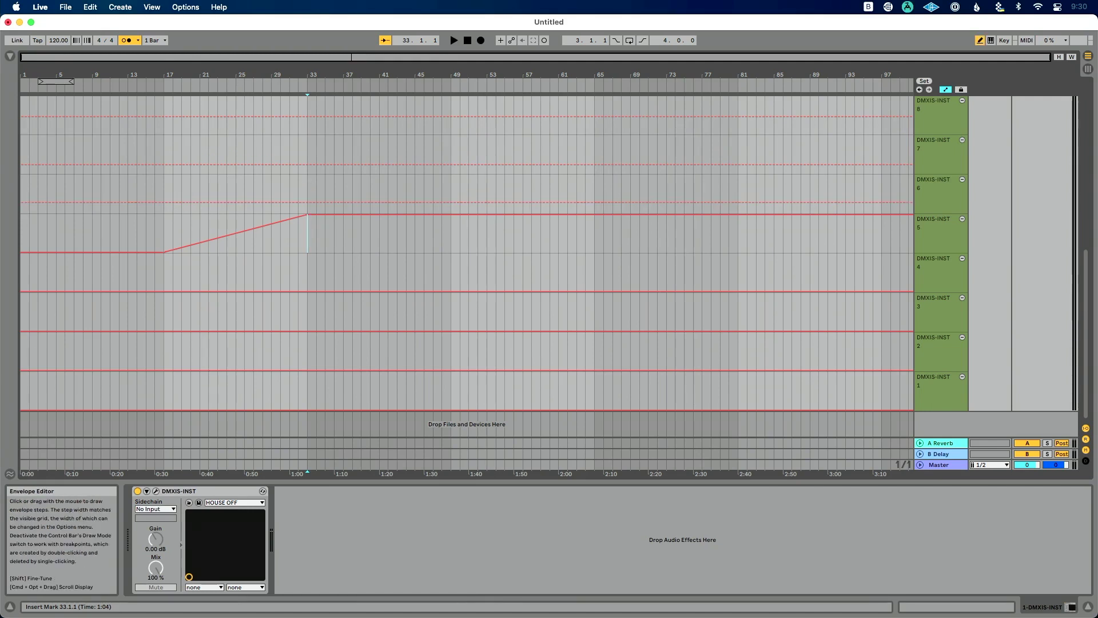
- Draw stepped pulses on DMXIS-INST lane 6 across bars 17–33, then select and copy that range
click(169, 180)
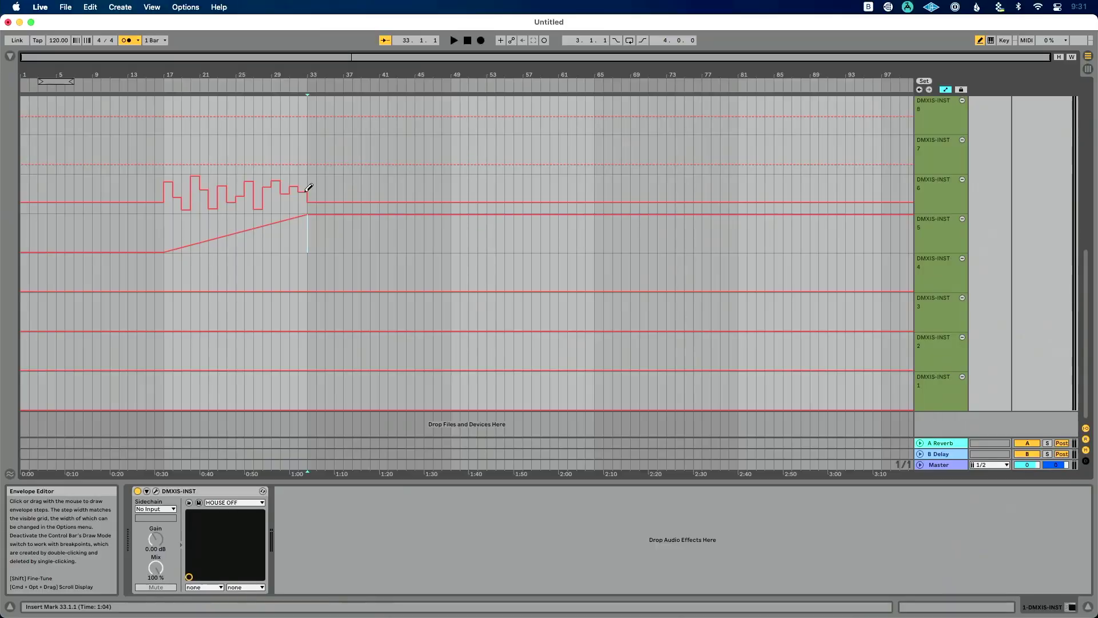
key(b)
drag(307, 208, 167, 192)
key(super+c)
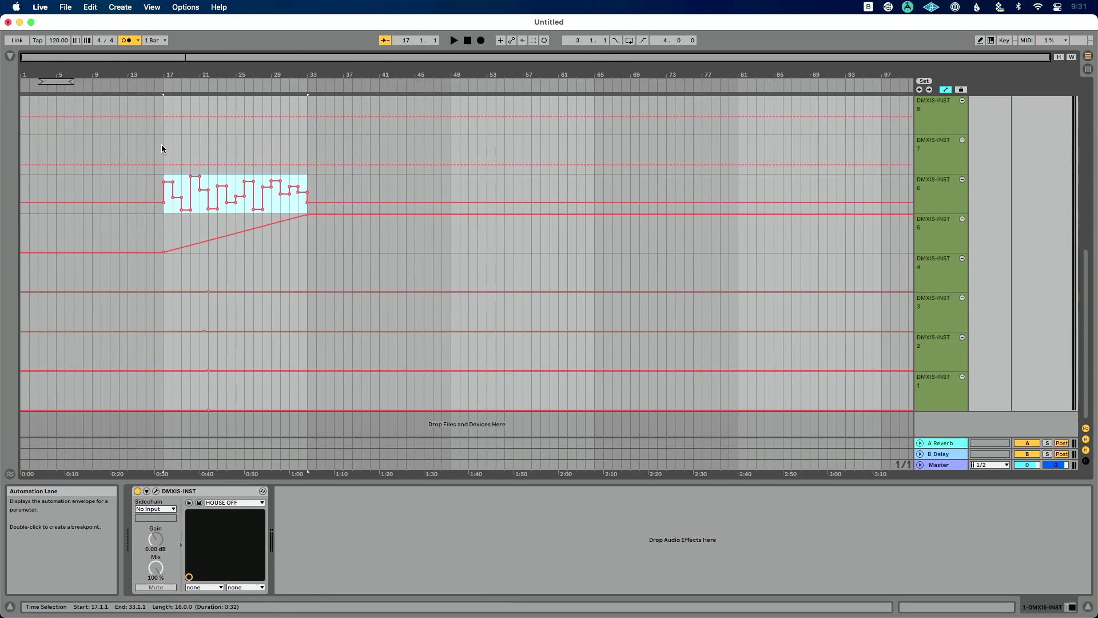
- Paste the stepped pattern into DMXIS-INST lane 7 at bars 17 and 49
click(163, 144)
key(super+v)
click(448, 141)
key(super+v)
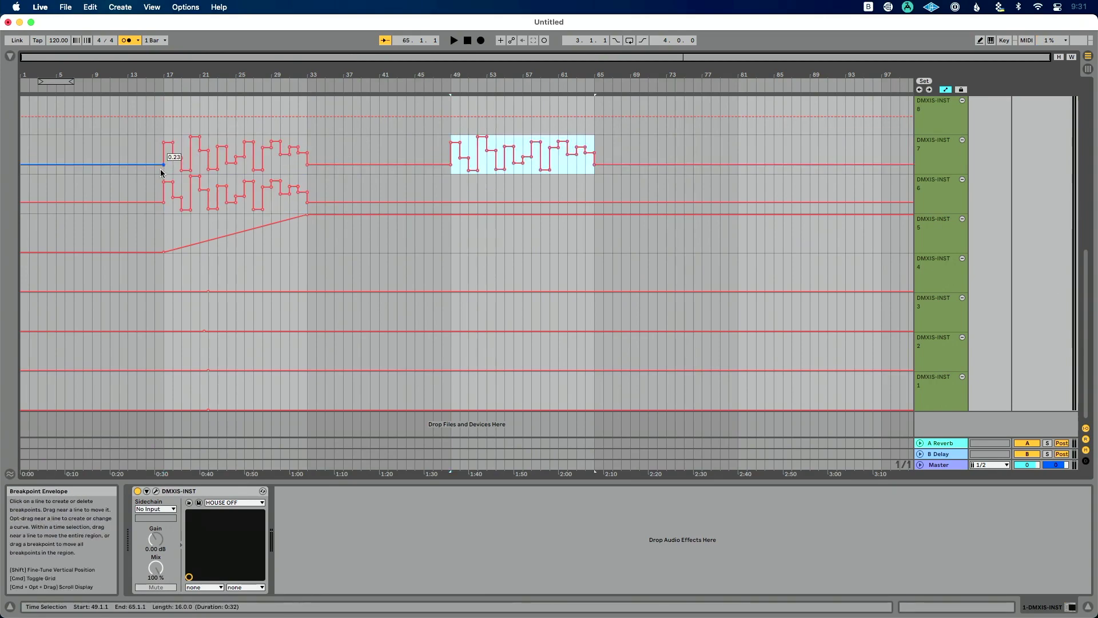
- Copy lane 7's bars 17–65 and paste them at bar 65, extending the pattern to bar 113
drag(163, 169, 593, 155)
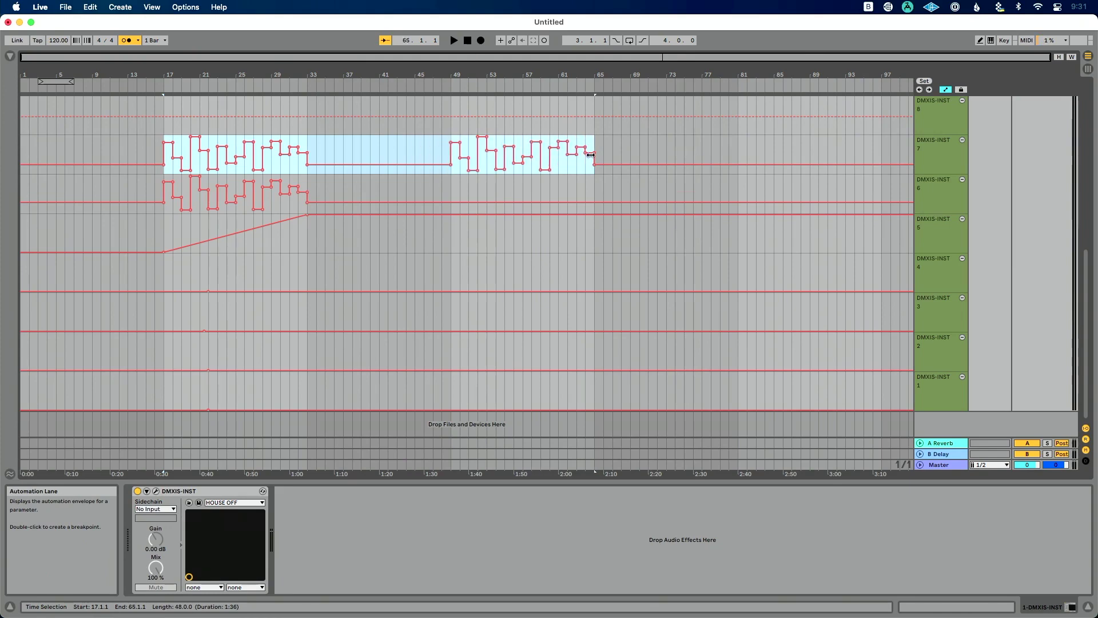
key(super+c)
key(super+v)
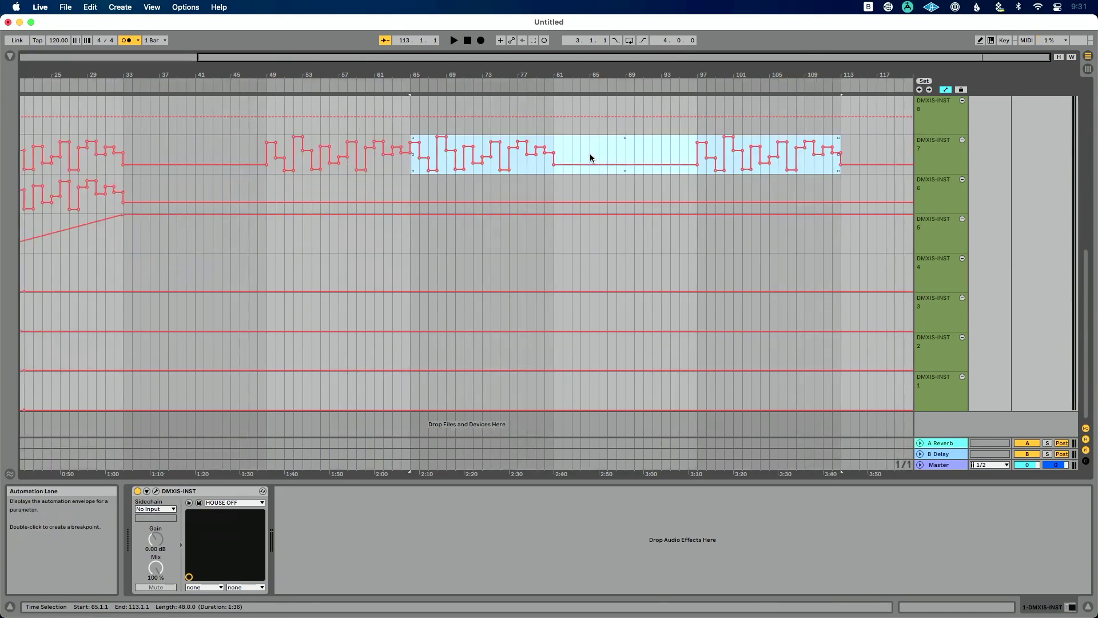
key(minus)
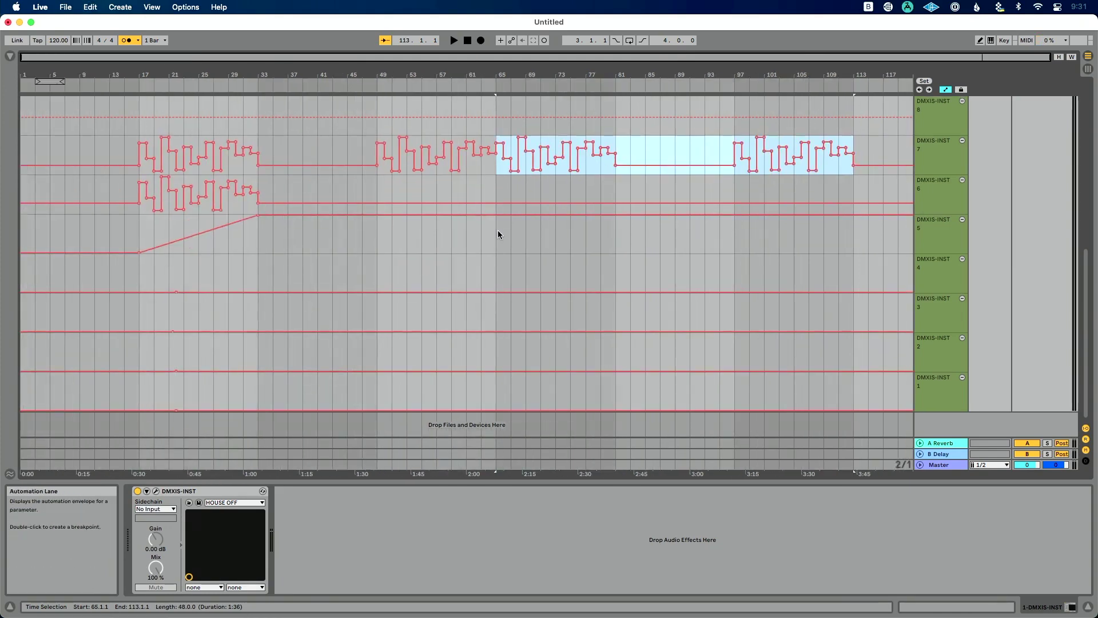
scroll(493, 235, up, 5)
scroll(489, 238, up, 10)
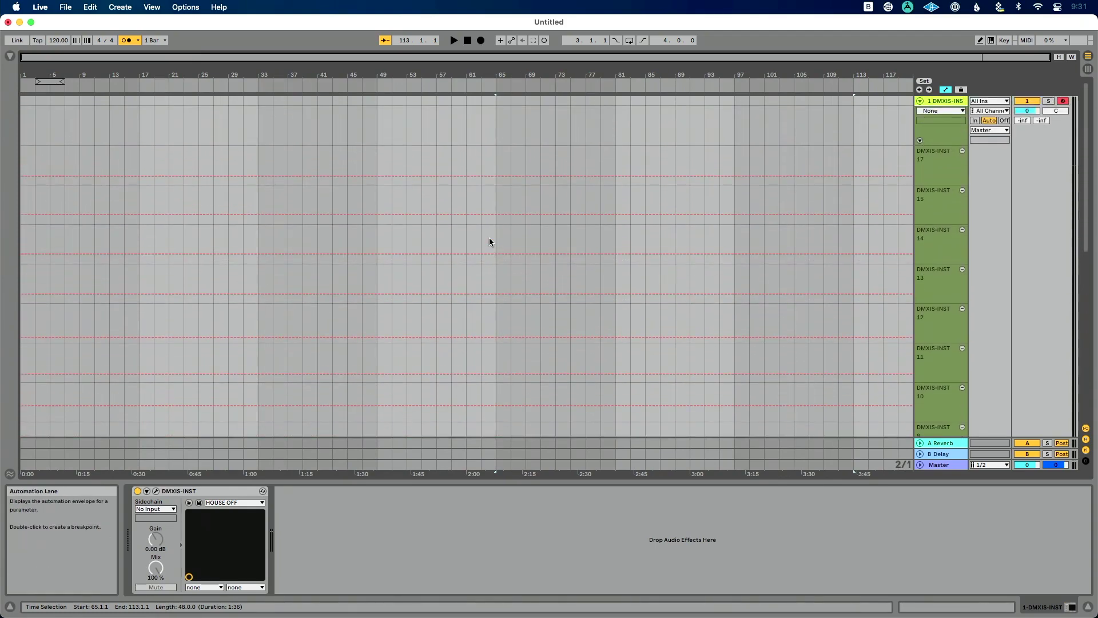
click(919, 140)
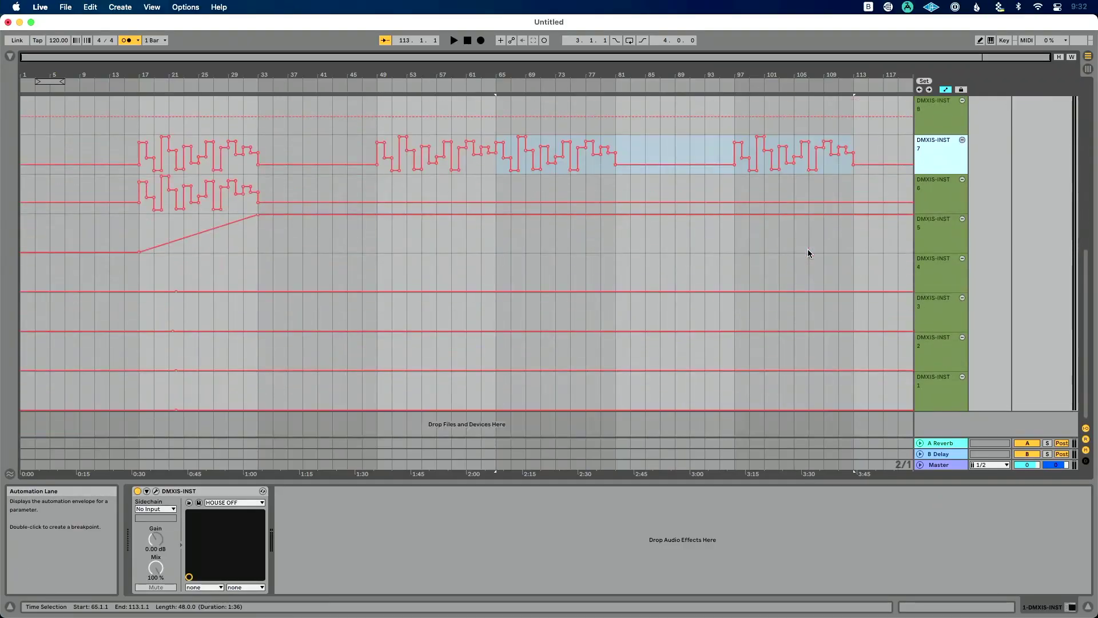
scroll(809, 252, up, 10)
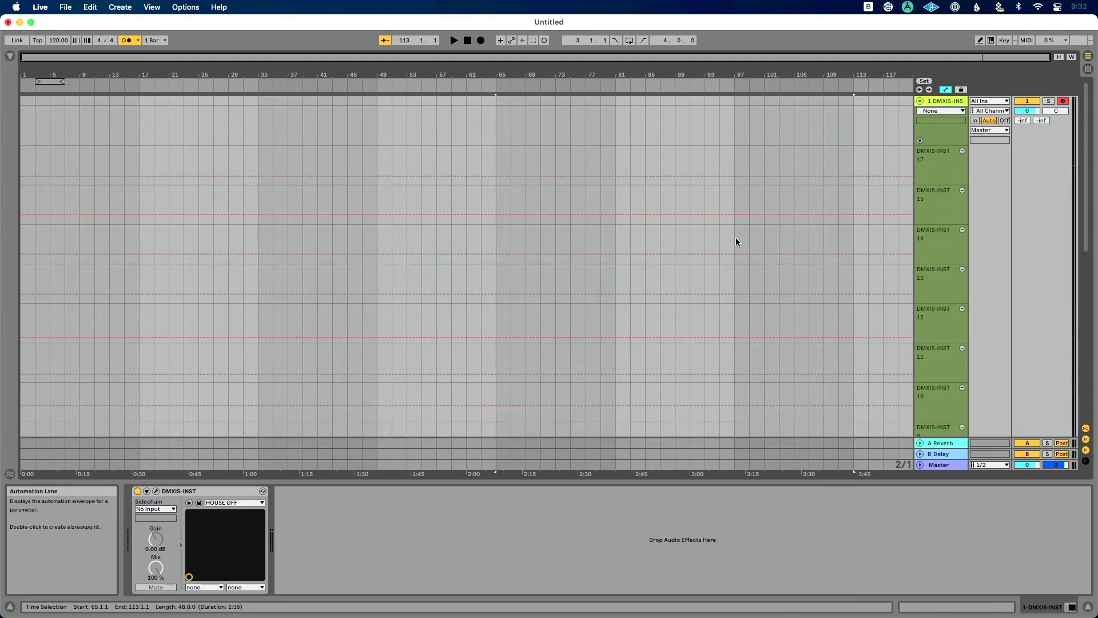
scroll(736, 238, down, 5)
scroll(735, 238, up, 5)
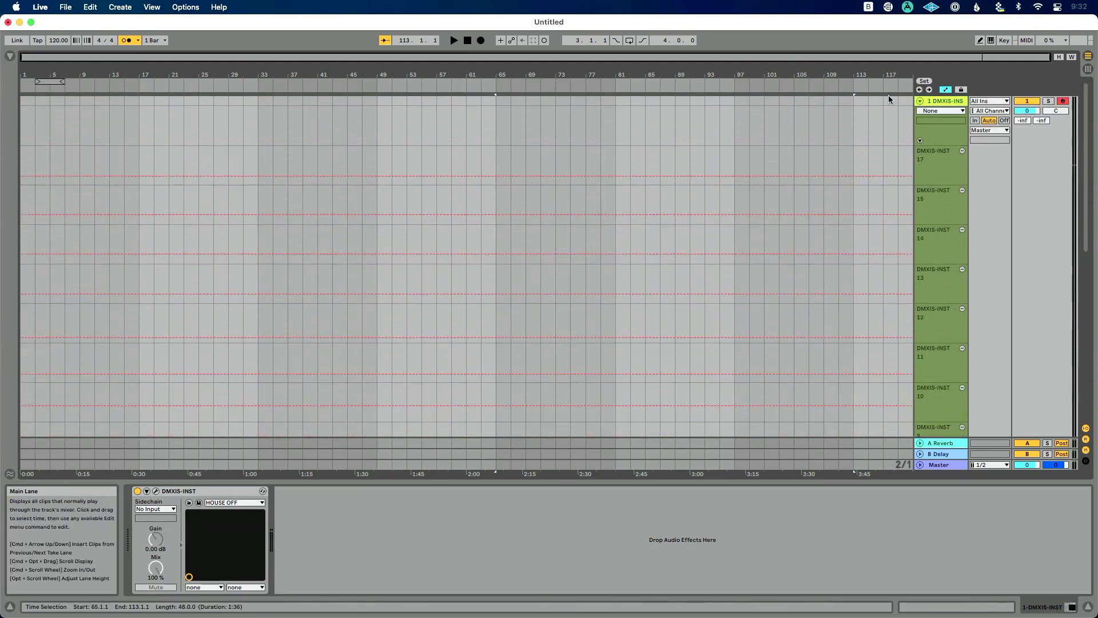
click(919, 102)
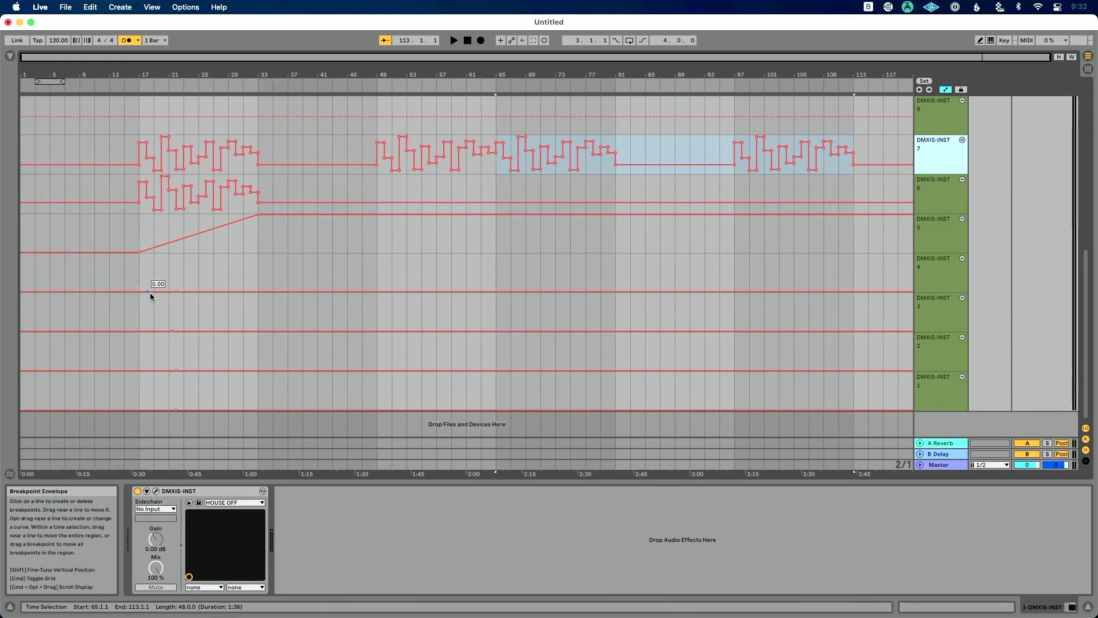
- Select bars 1–49 on the upper lanes and set flat levels on lanes 11 and 13, lane 11 just under 0.20
scroll(152, 320, up, 5)
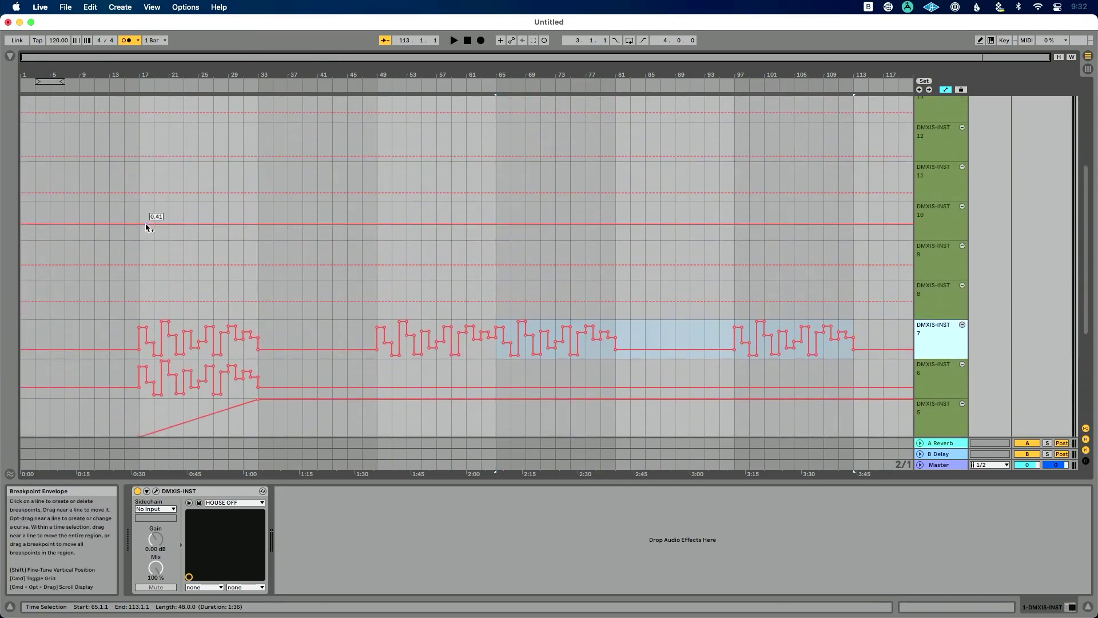
scroll(146, 223, up, 4)
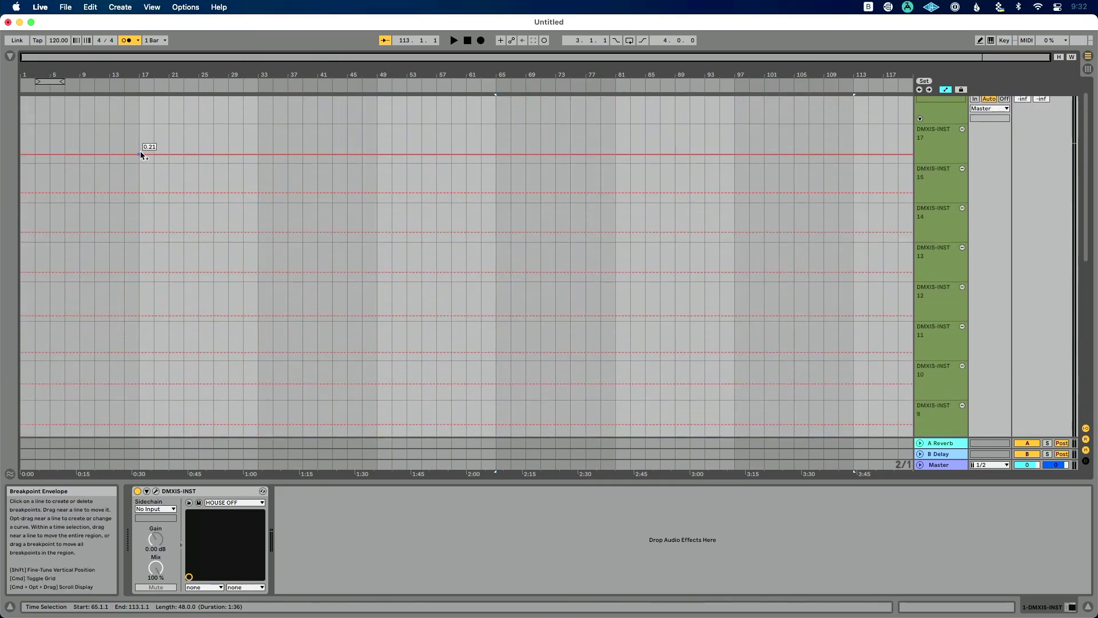
scroll(139, 152, up, 1)
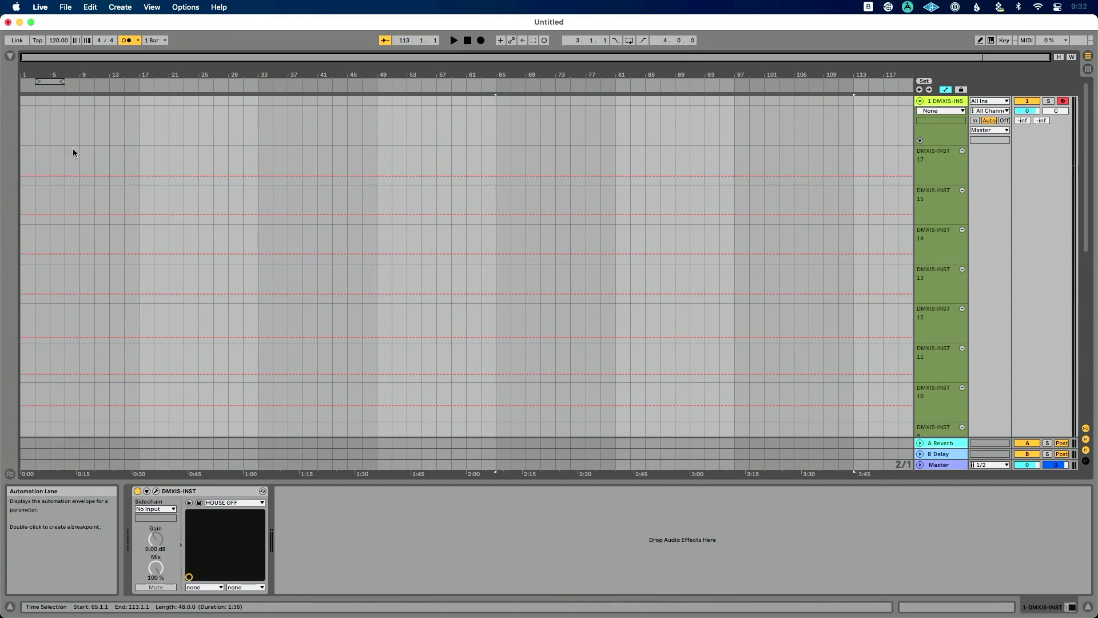
drag(35, 149, 382, 424)
click(359, 372)
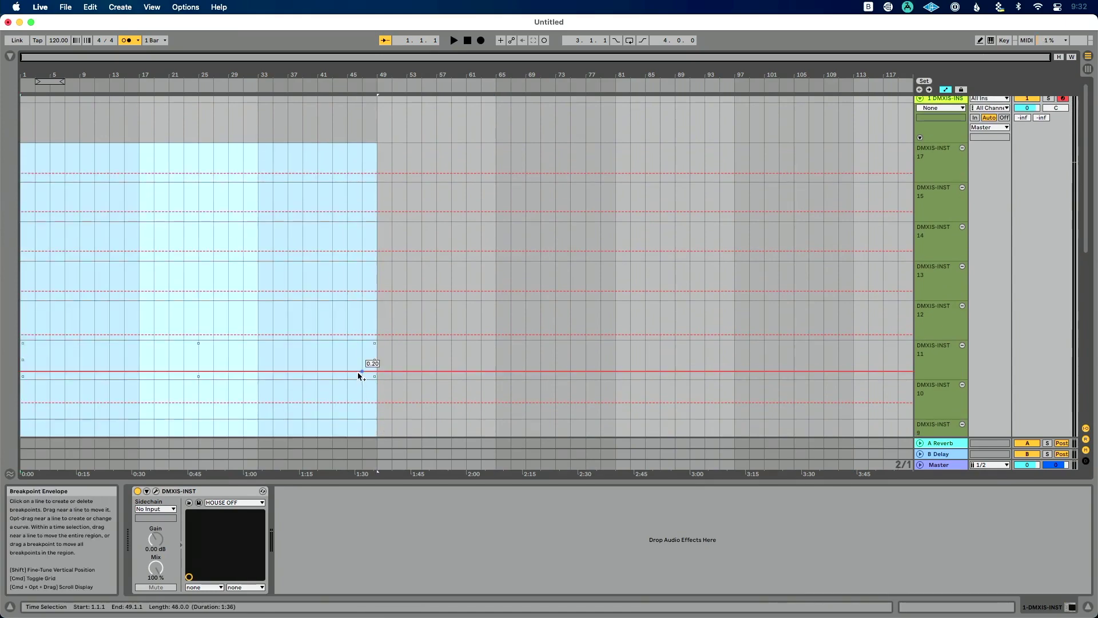
drag(358, 372, 362, 378)
drag(354, 316, 6, 260)
click(163, 291)
drag(163, 291, 160, 299)
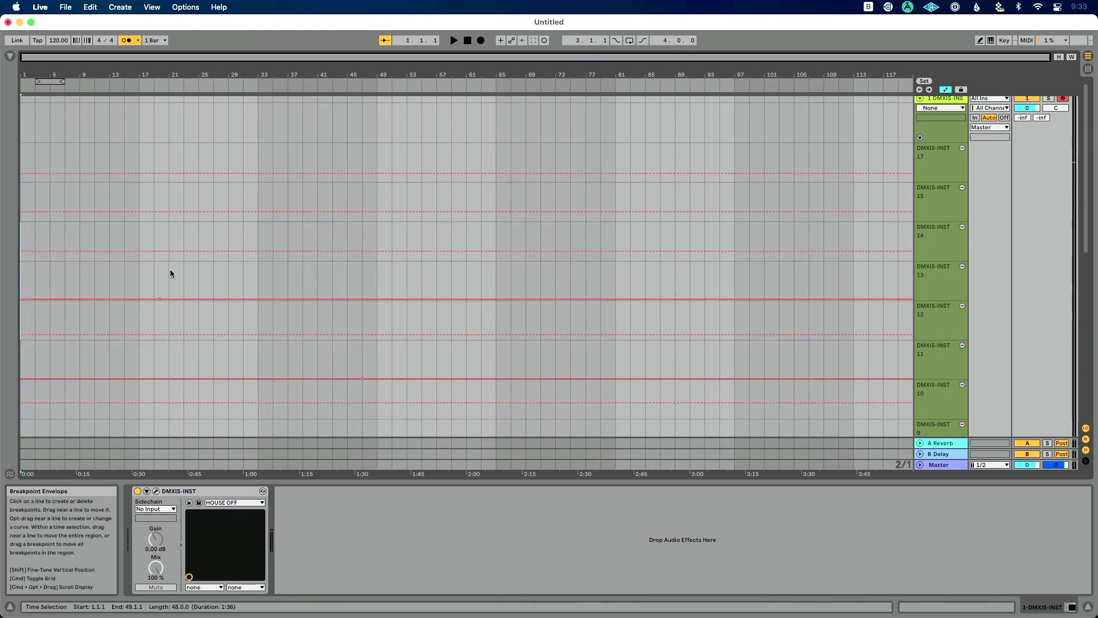
- Create lowered flat envelopes on lanes 14, 15 and 17, and drop another lane to 0.00
click(173, 250)
drag(174, 251, 174, 260)
click(170, 212)
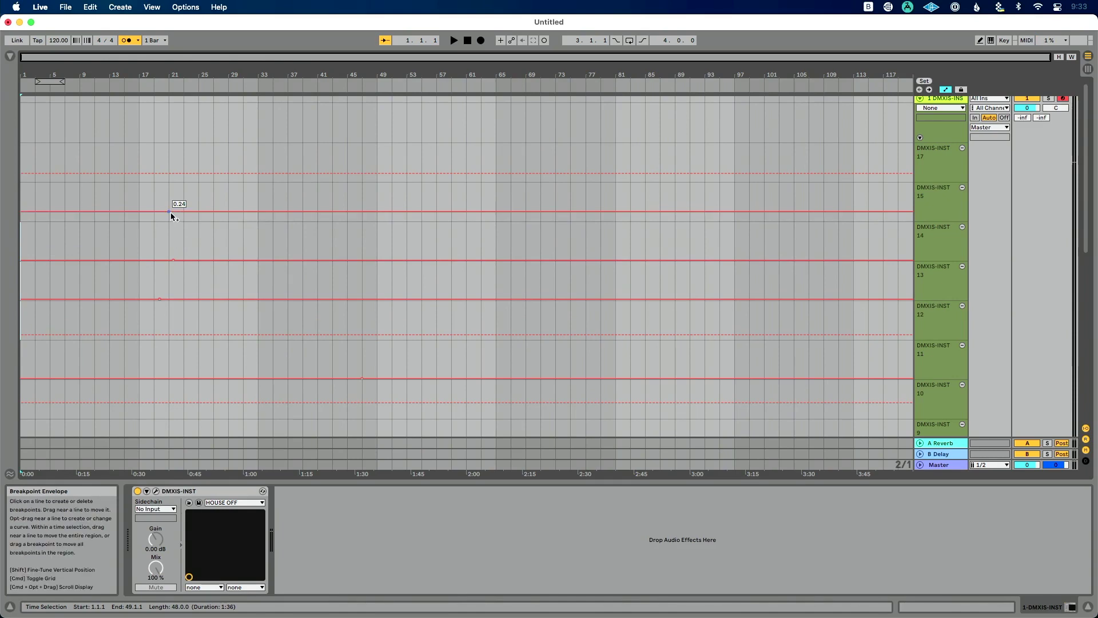
drag(171, 212, 171, 221)
click(169, 335)
drag(169, 335, 168, 339)
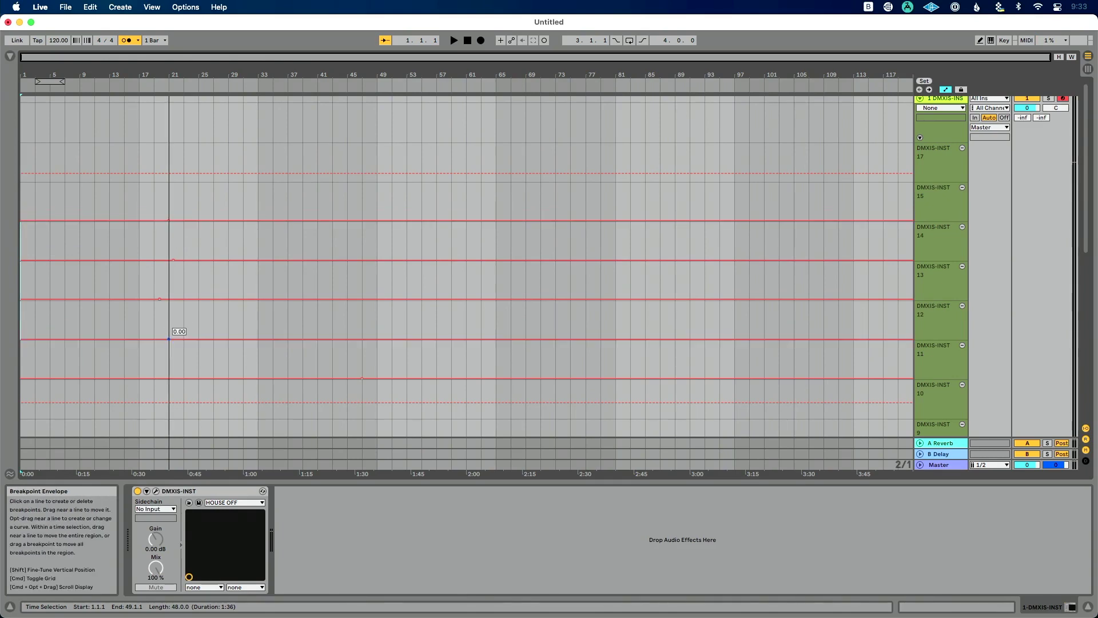
click(169, 173)
drag(169, 173, 169, 181)
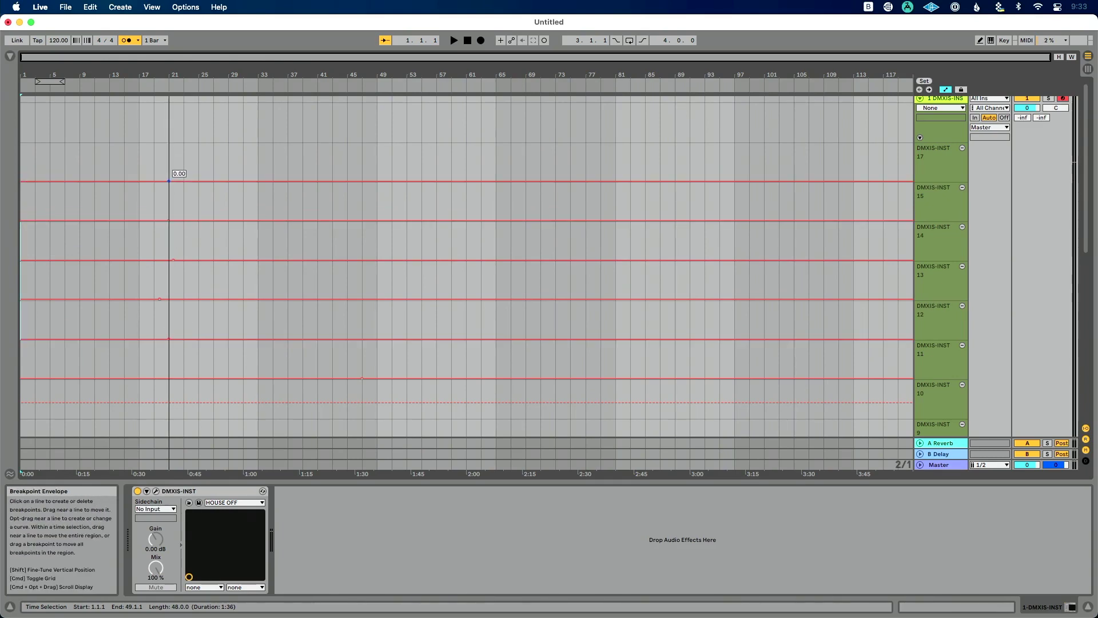
- Activate and set levels on the lower DMXIS-INST lanes, one at 0.46
scroll(188, 235, down, 3)
drag(188, 300, 187, 393)
click(188, 341)
click(189, 377)
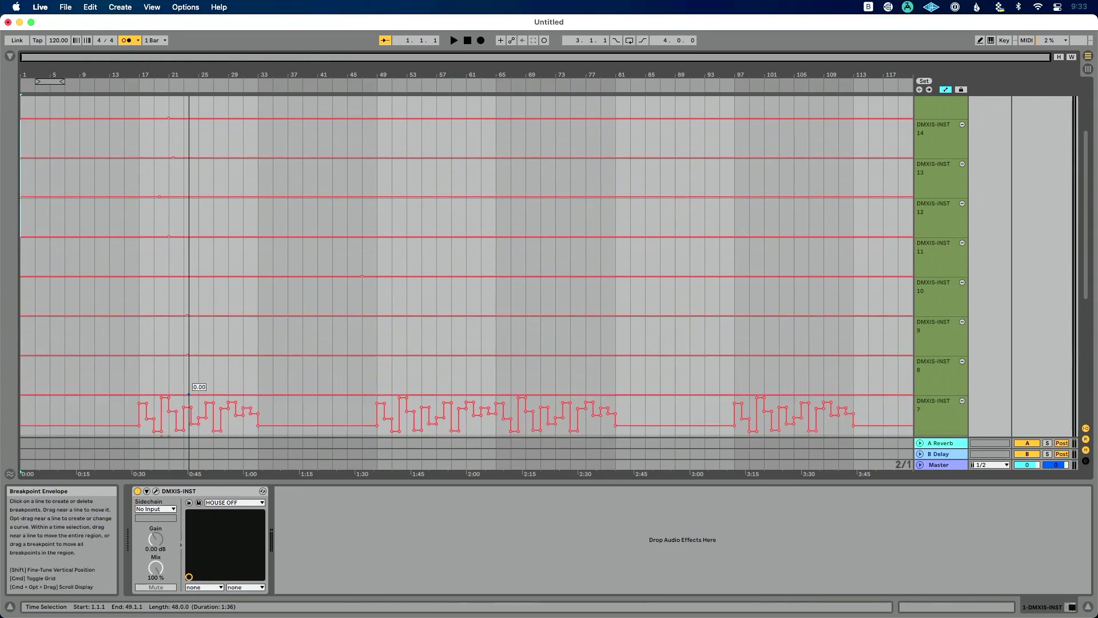